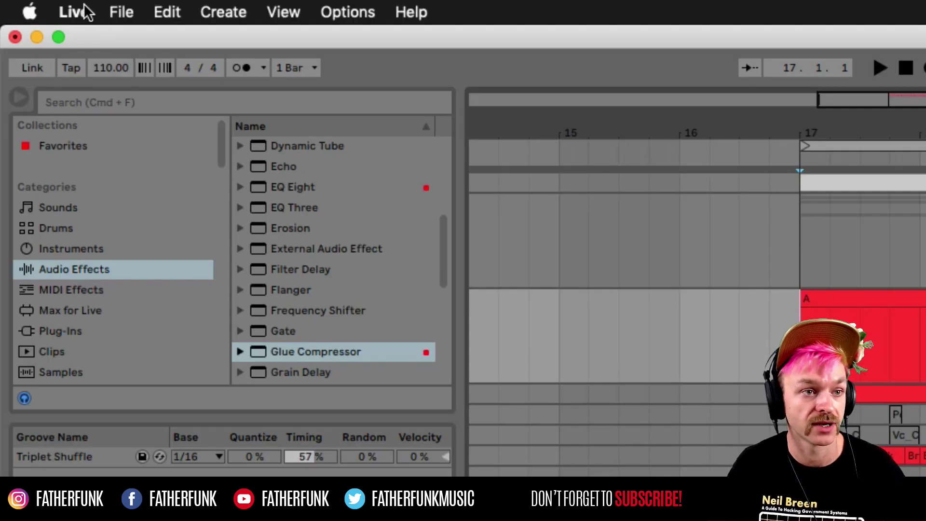
- Open Ableton's Preferences window from the application menu and close it again
click(32, 0)
click(45, 21)
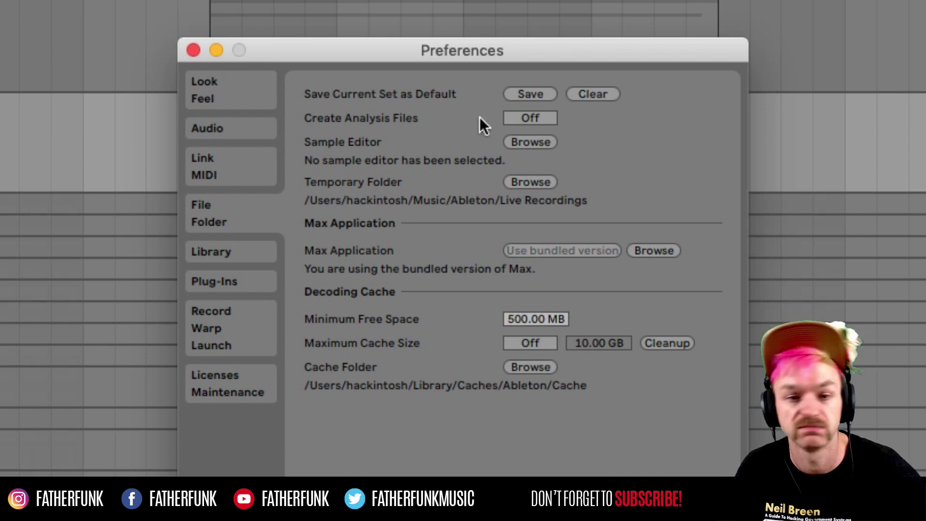
click(192, 50)
- Select the red Beef clip, then inspect the SIDECHAIN track's Operator instrument and first clip
click(359, 155)
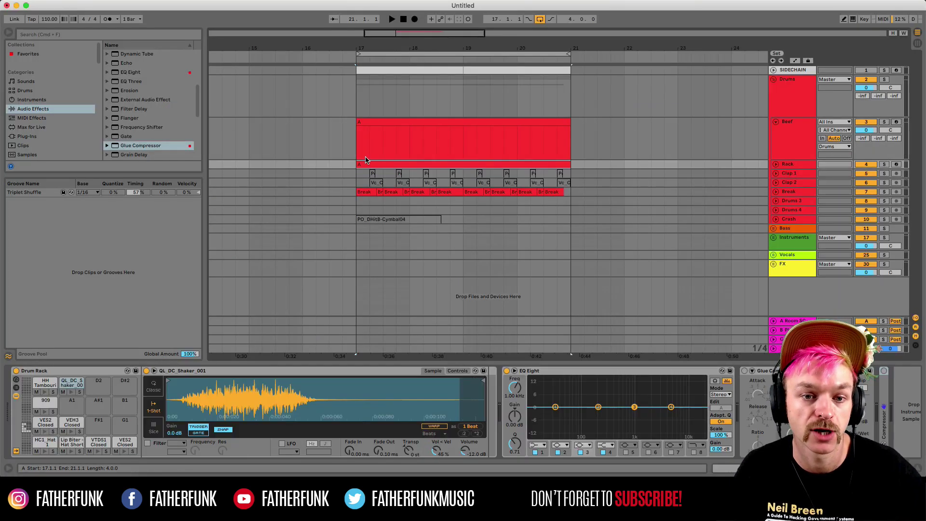
click(358, 155)
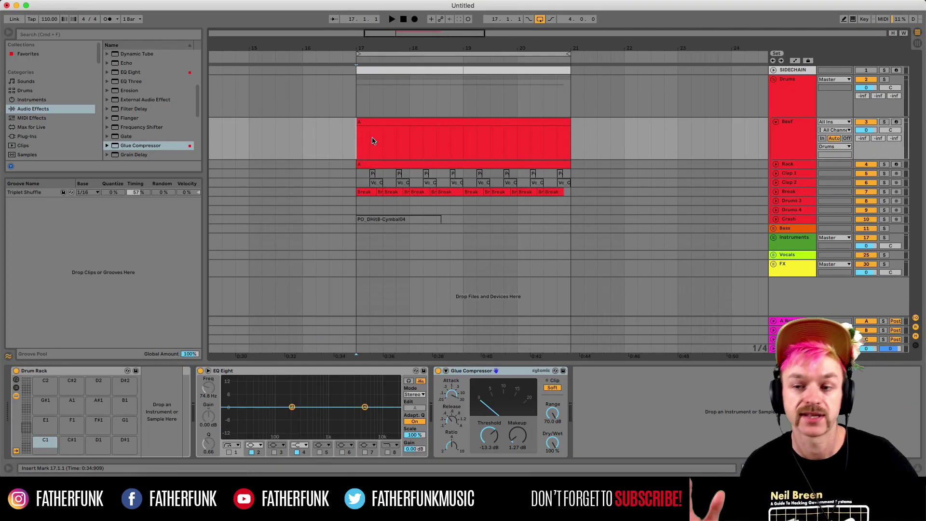
click(376, 87)
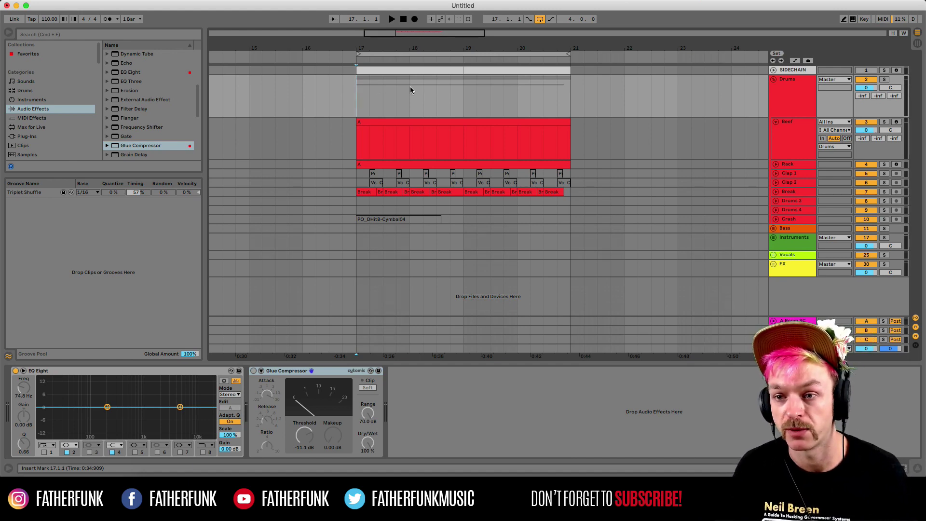
click(780, 73)
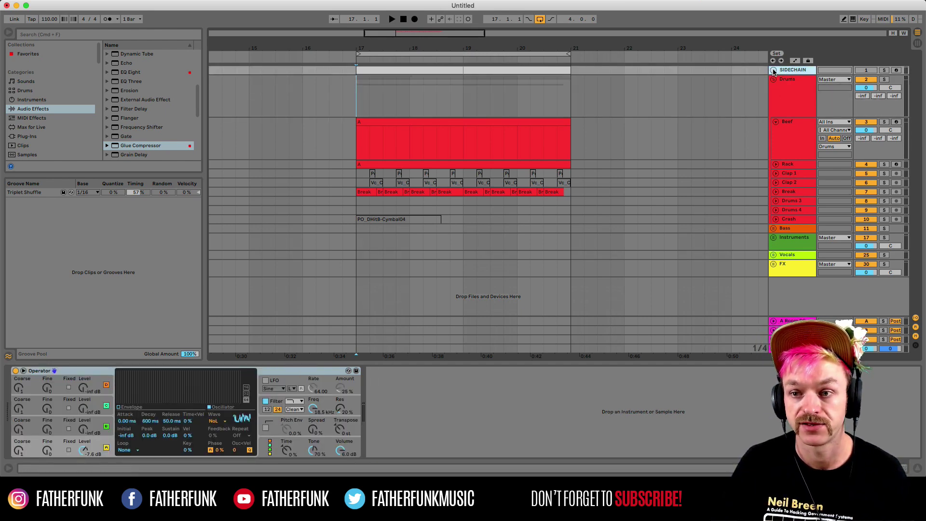
key(u)
click(423, 78)
click(427, 78)
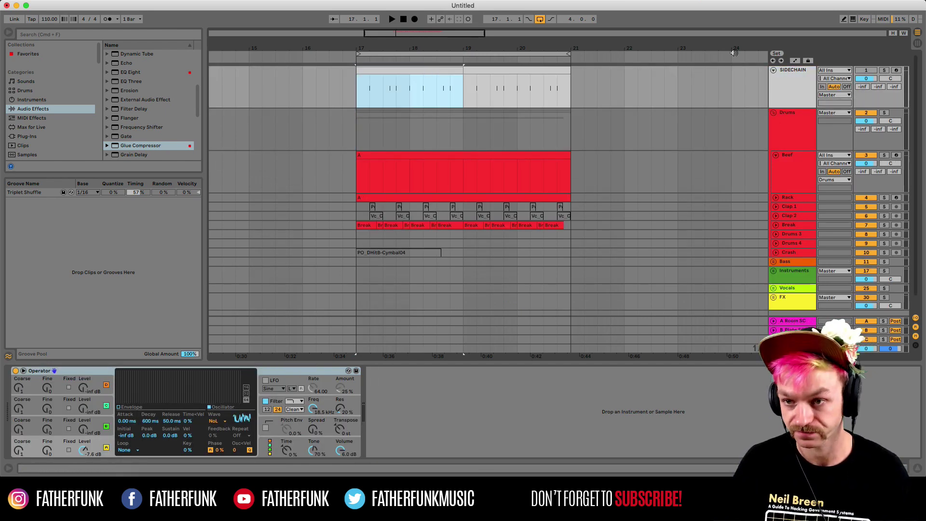
click(773, 72)
click(782, 94)
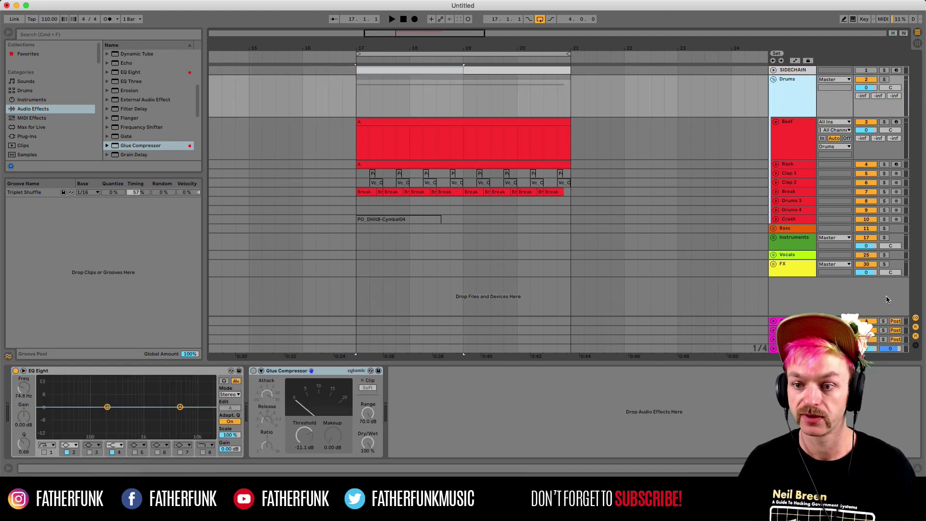
- Check the Instruments, Vocals and FX group devices, ending back on the Drums group's chain
click(811, 239)
click(794, 255)
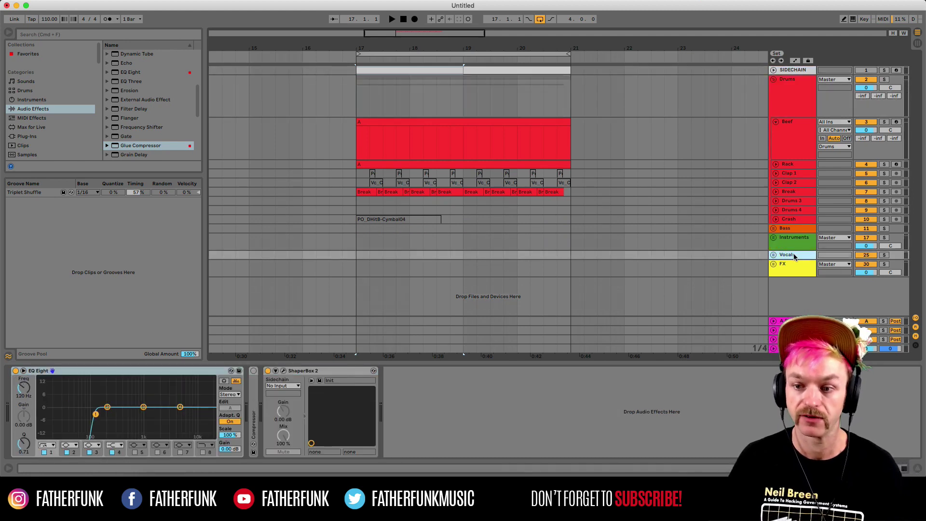
click(796, 272)
click(718, 241)
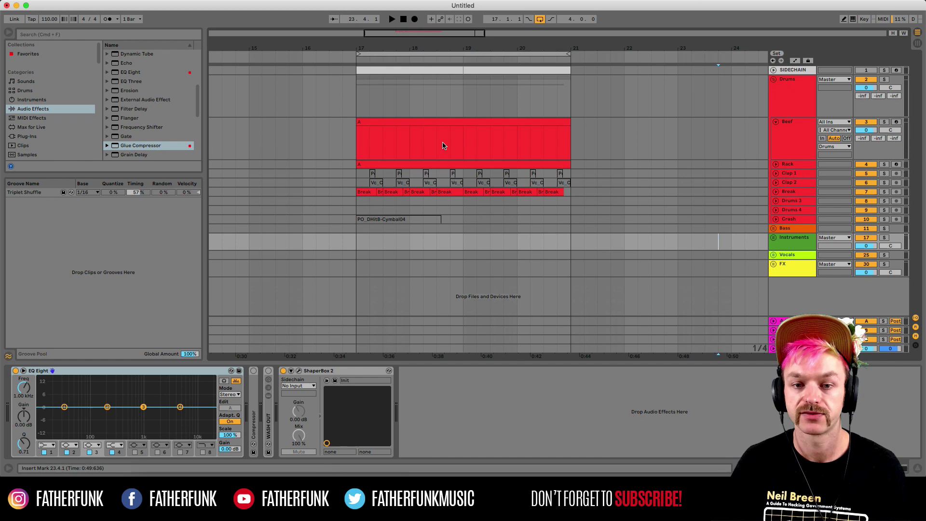
click(353, 98)
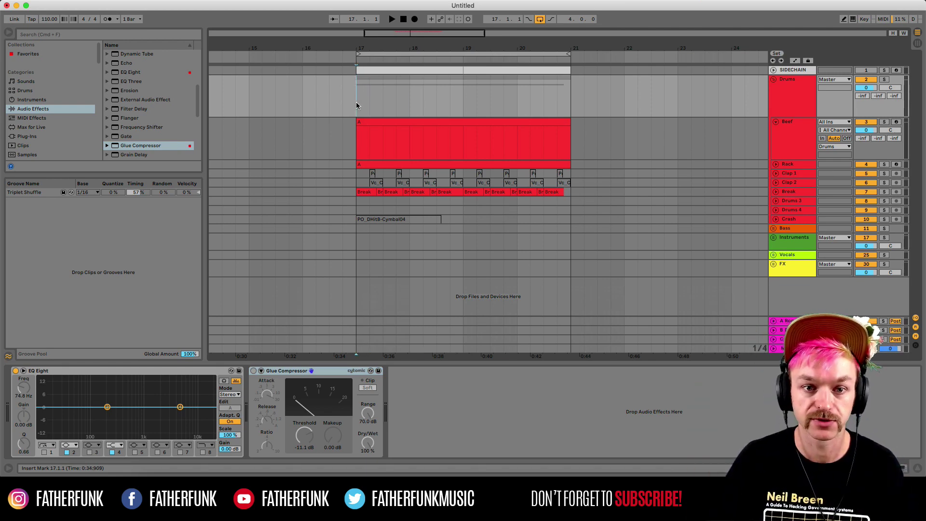
- Select the Beef clip at bars 17–21 and focus its EQ Eight and Glue Compressor
click(333, 372)
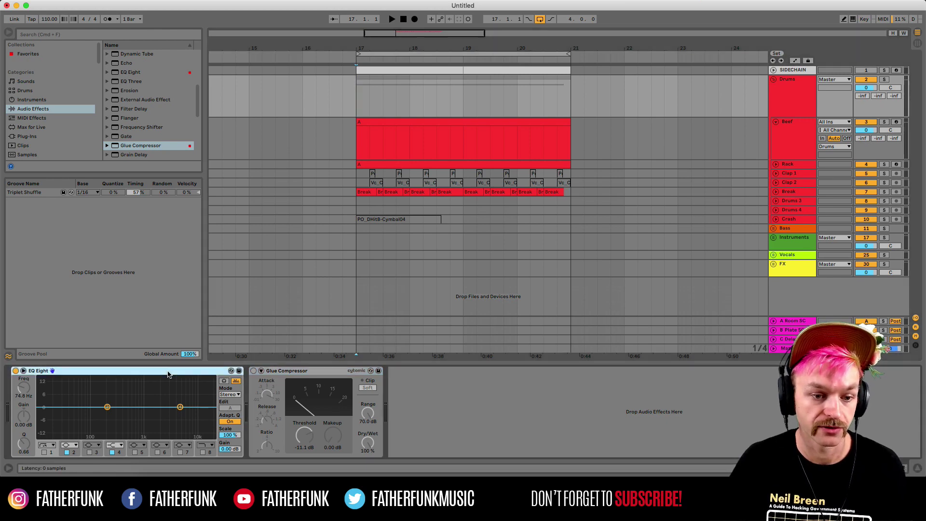
click(521, 121)
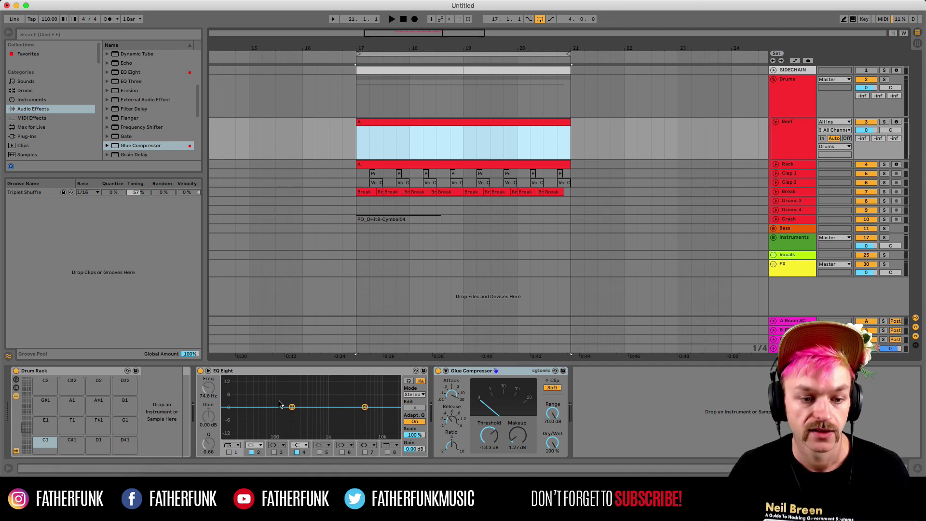
click(272, 374)
click(478, 372)
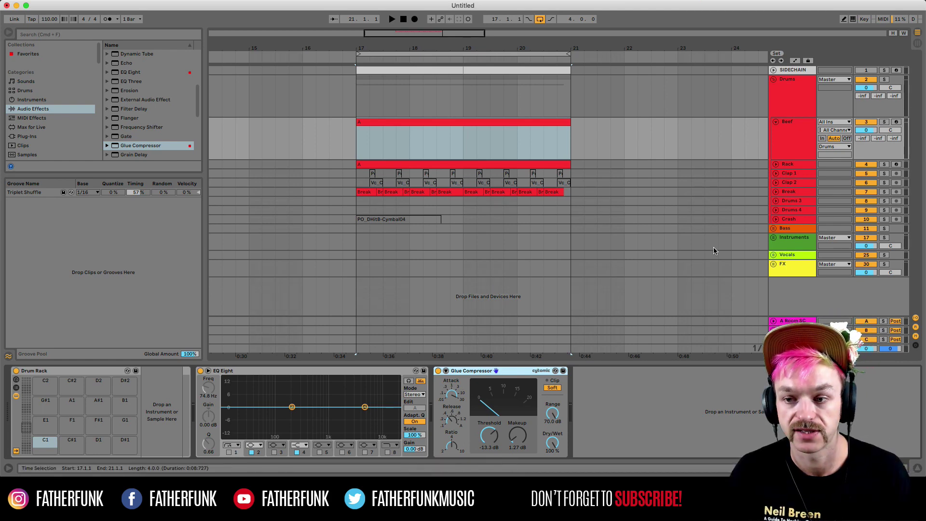
- Expand the Rack track and select its clip to show the Drum Rack chain
click(799, 164)
click(776, 164)
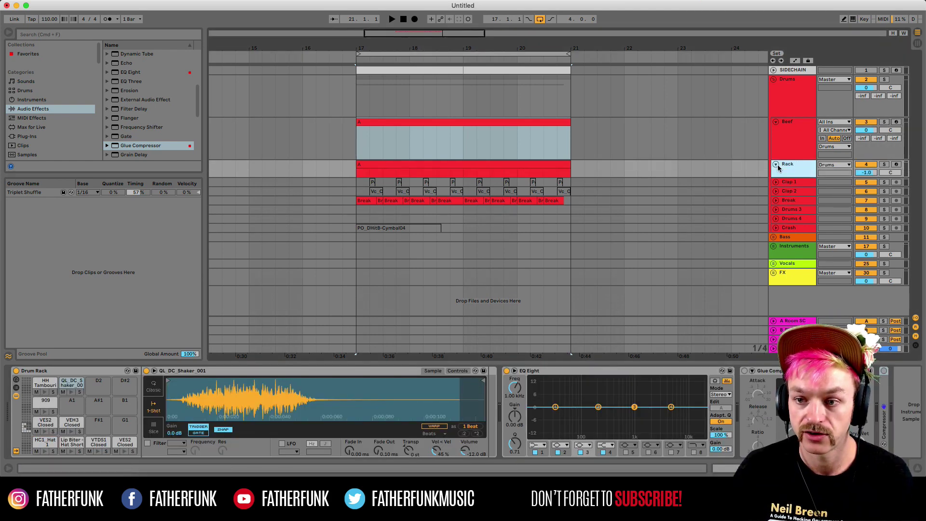
click(485, 164)
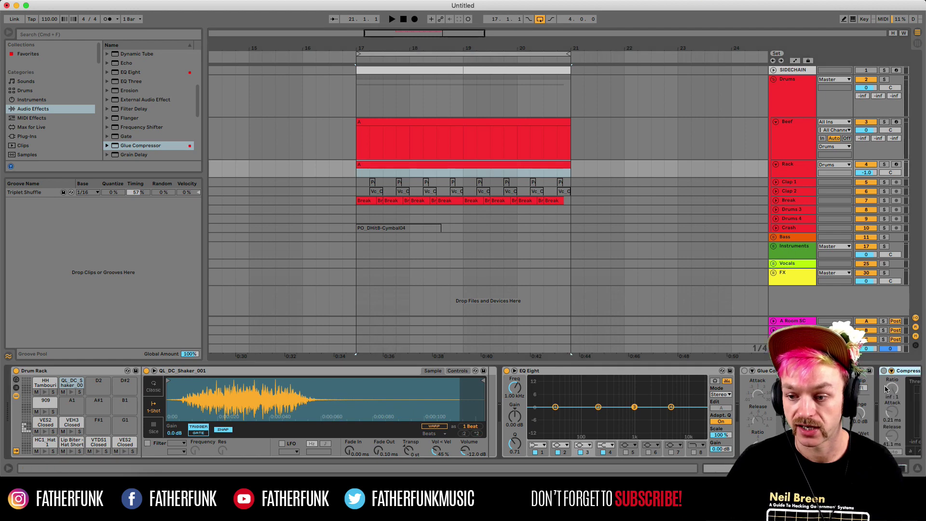
- Step through the Rack, Clap 1–2, Break, Drums 3–4 and Crash device chains, then fold the Drums group
click(777, 174)
click(777, 183)
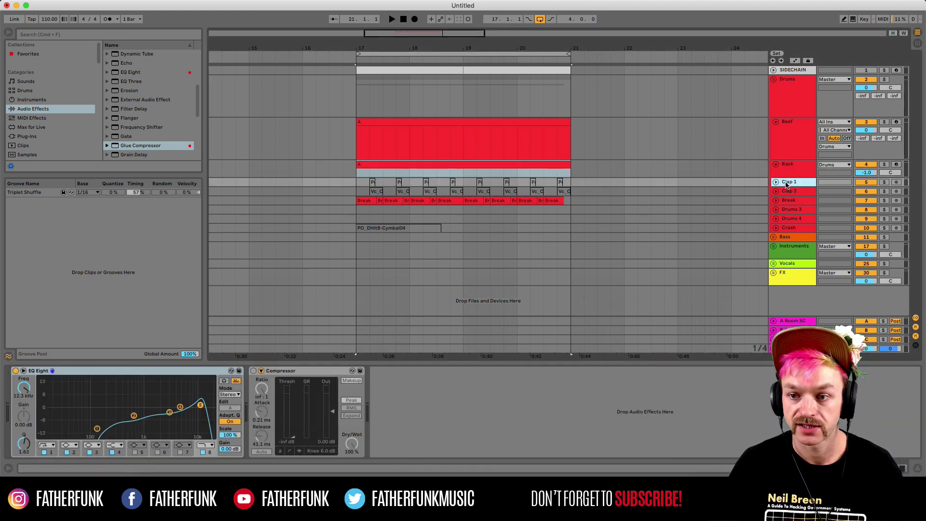
click(783, 192)
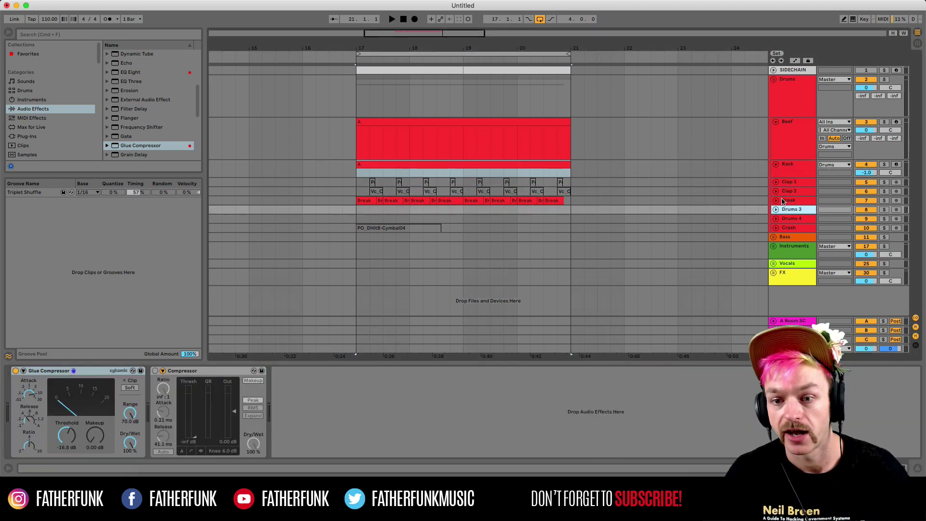
click(782, 200)
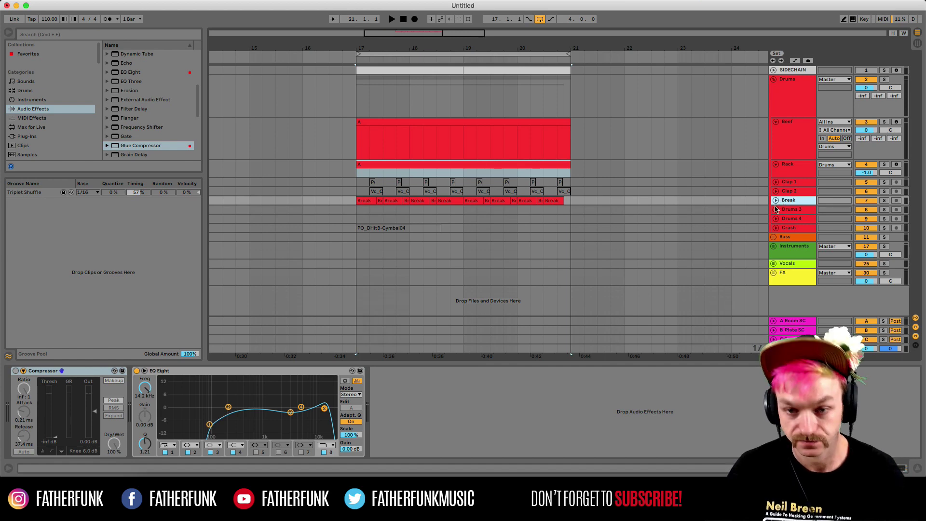
click(782, 211)
click(783, 218)
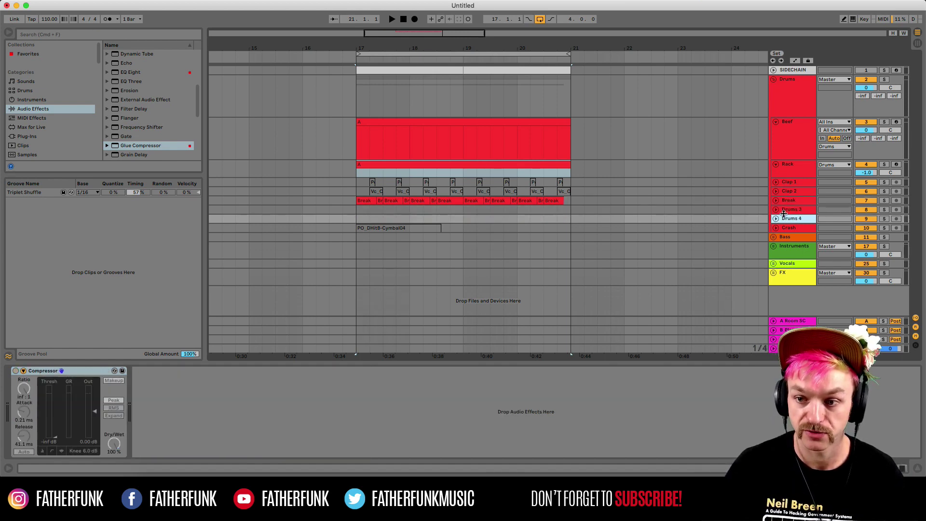
click(782, 210)
click(785, 219)
click(785, 211)
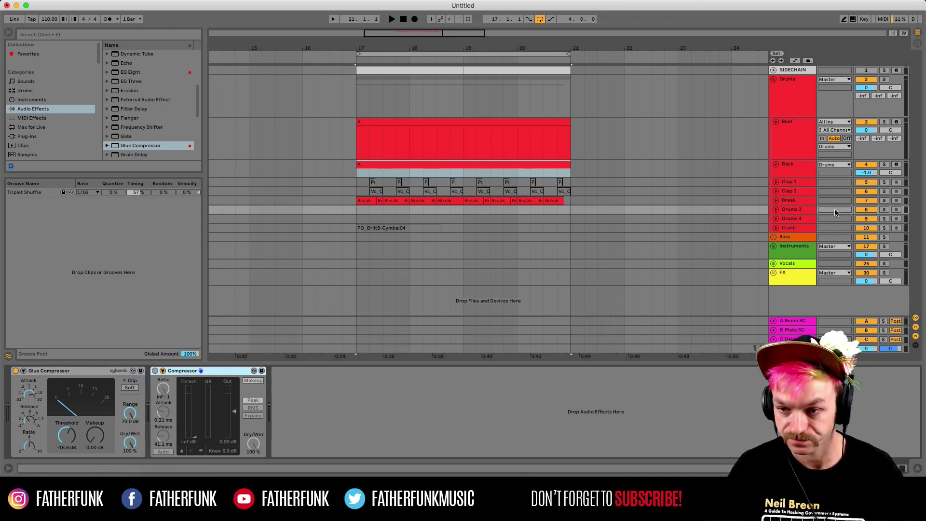
click(801, 228)
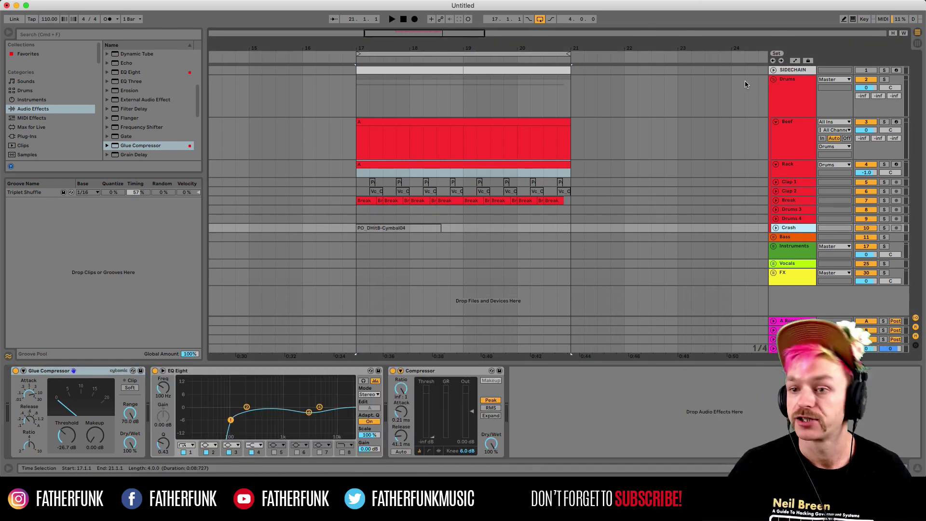
click(773, 79)
- Unfold the Bass group, expand and collapse its Bass Mono device, and open ShaperBox 2
click(773, 97)
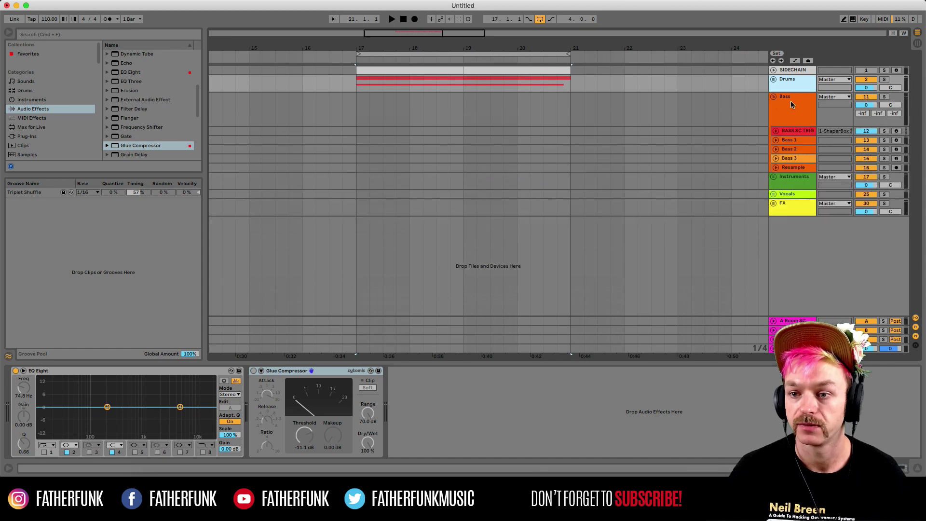
click(792, 105)
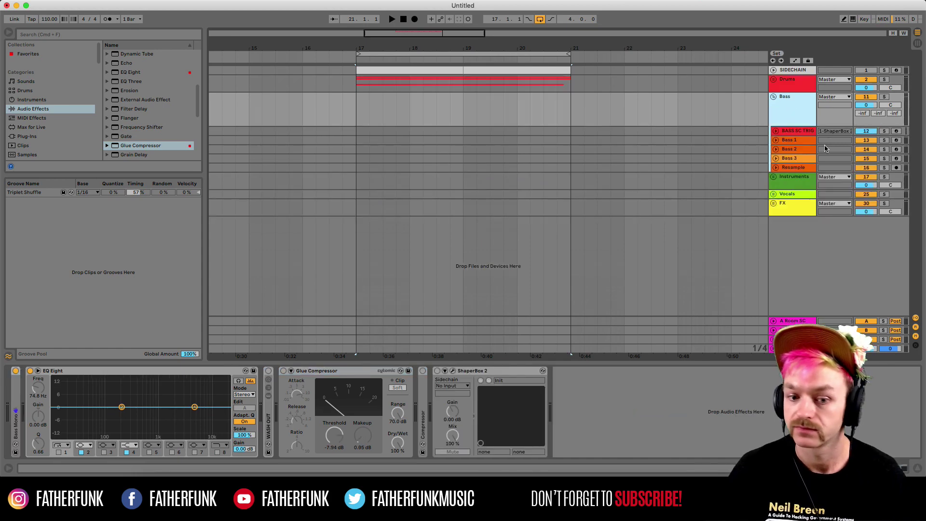
click(181, 374)
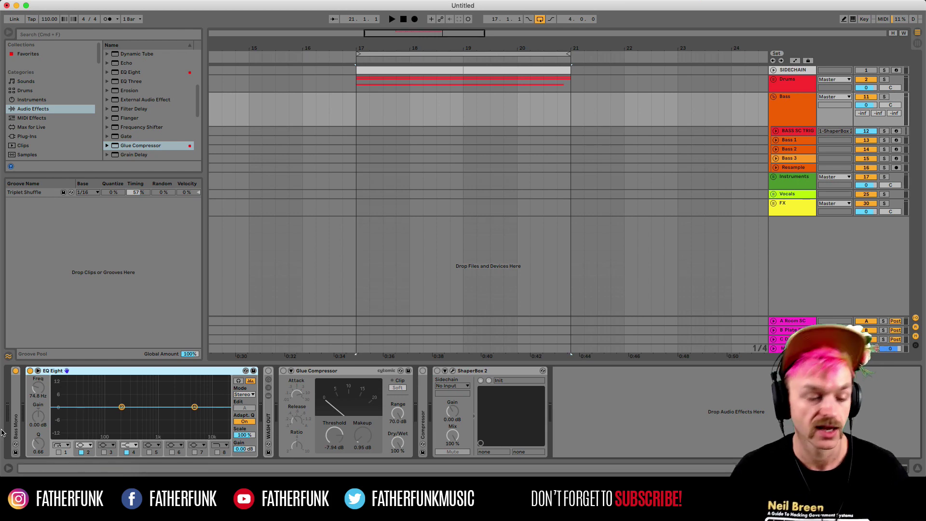
double_click(16, 425)
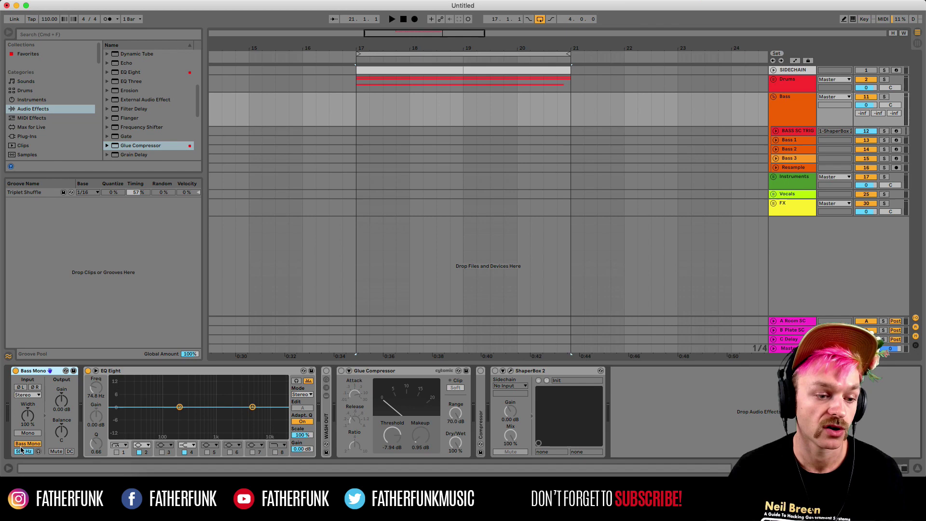
double_click(38, 372)
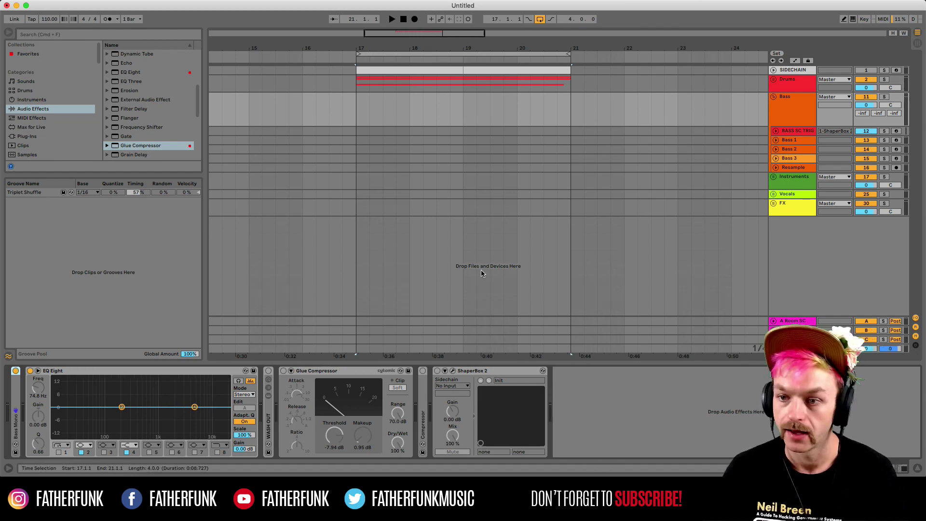
click(453, 371)
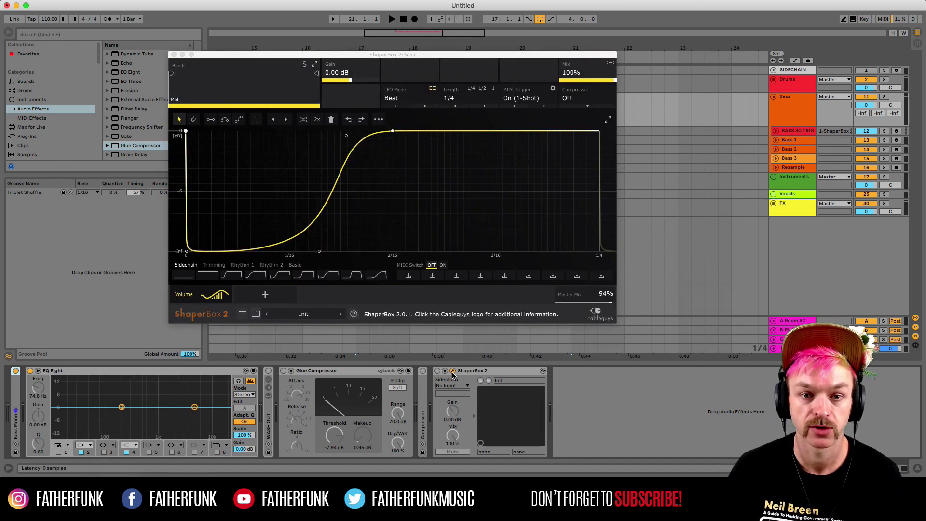
drag(199, 54, 220, 54)
- View Bass 1's Serum and Bass 3's devices, then expand the Resample track's routing
click(790, 140)
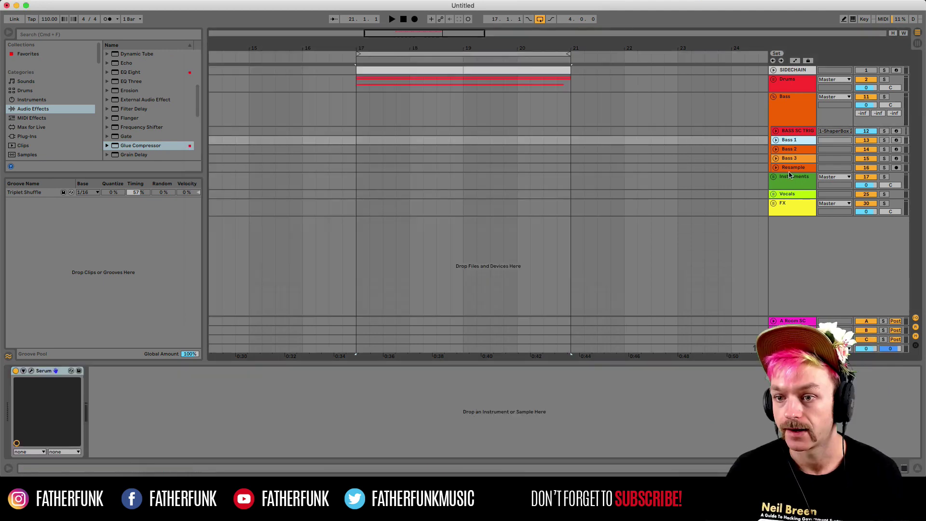
key(Down)
key(Down)
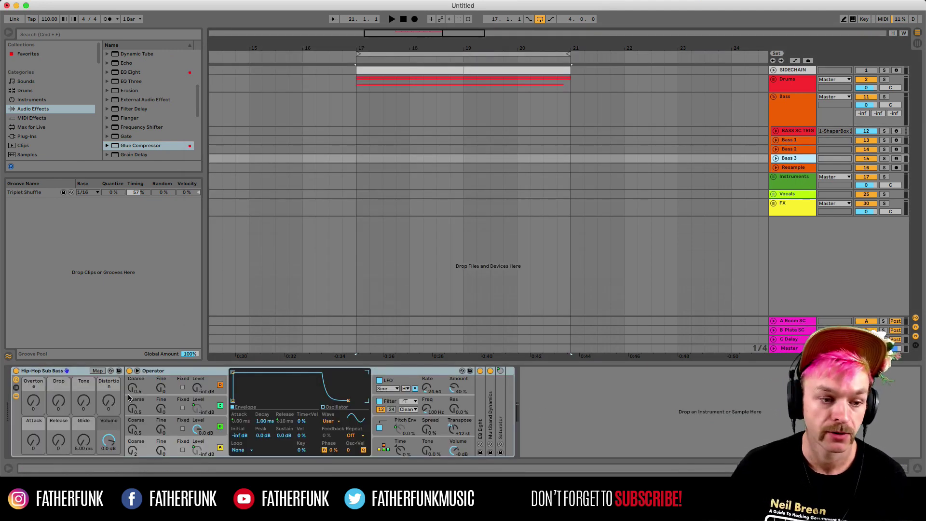
click(787, 169)
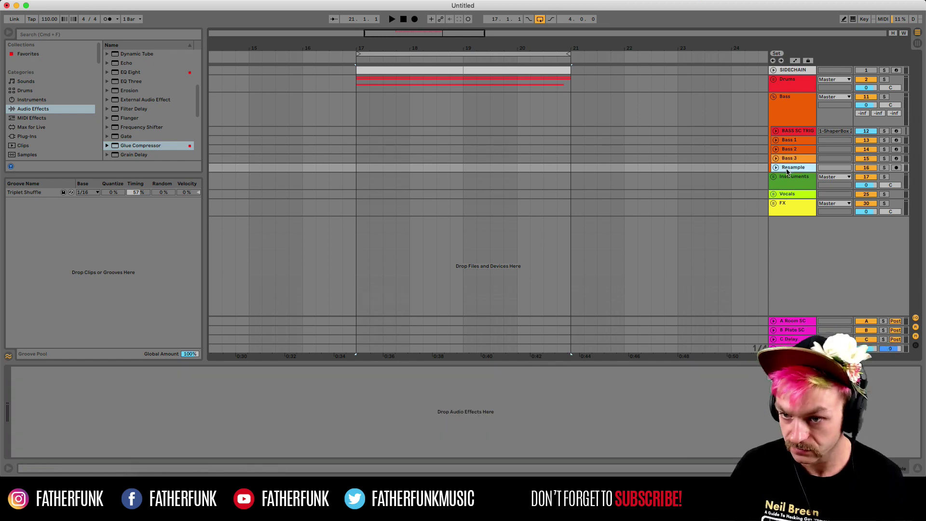
click(776, 168)
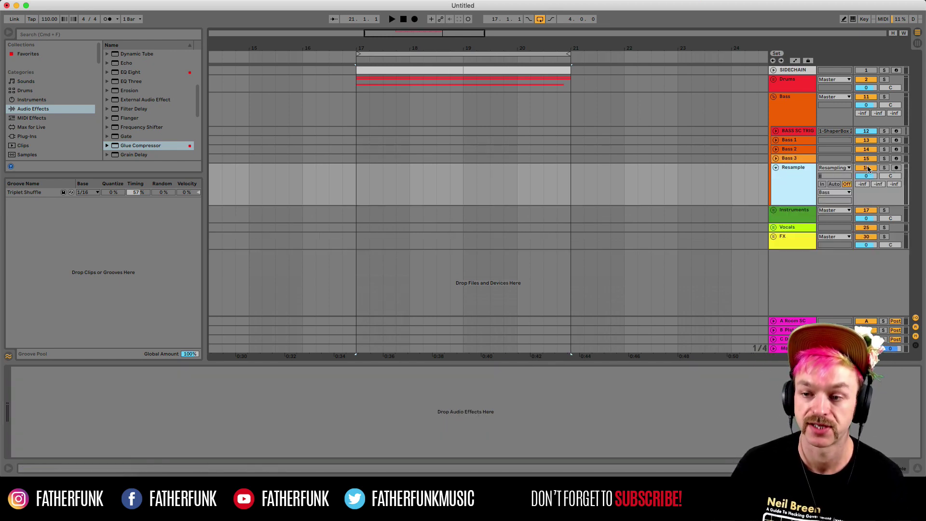
- Place the insert marker at bar 17 and fold the Bass group back up
click(358, 195)
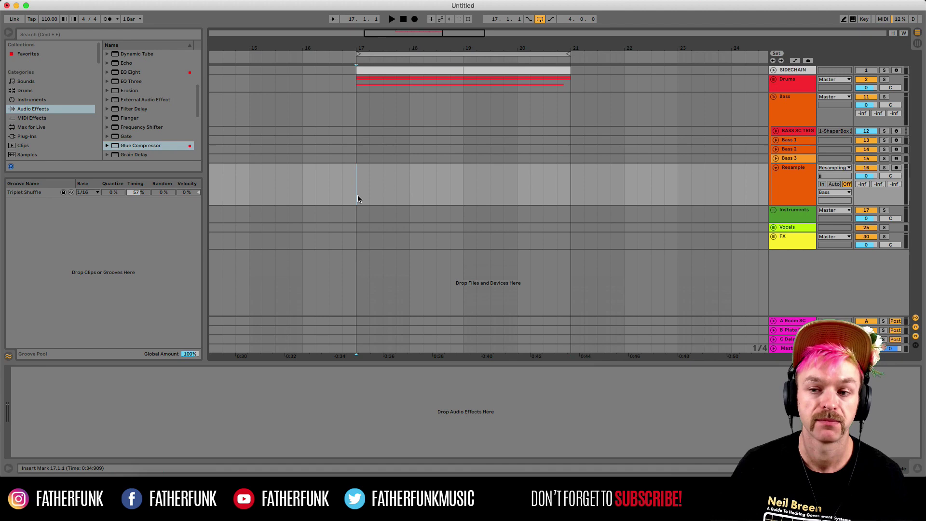
click(776, 141)
click(776, 141)
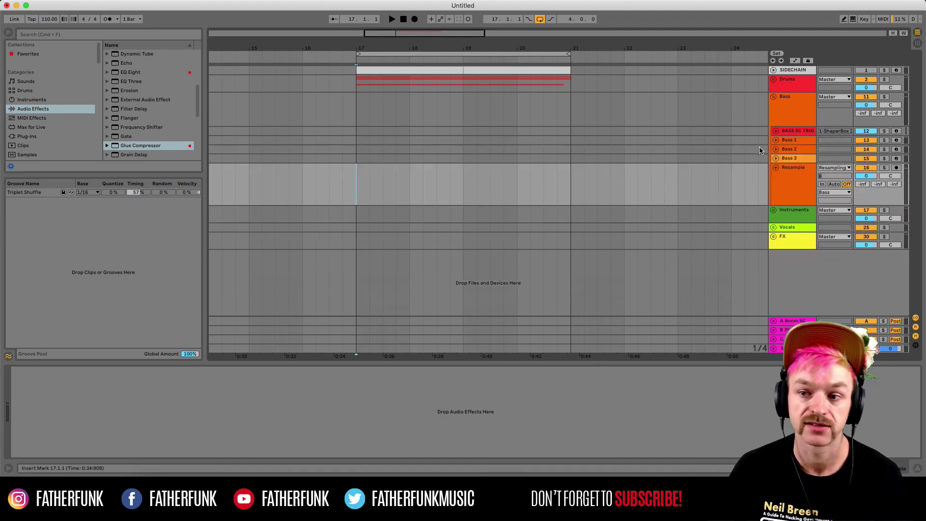
click(774, 96)
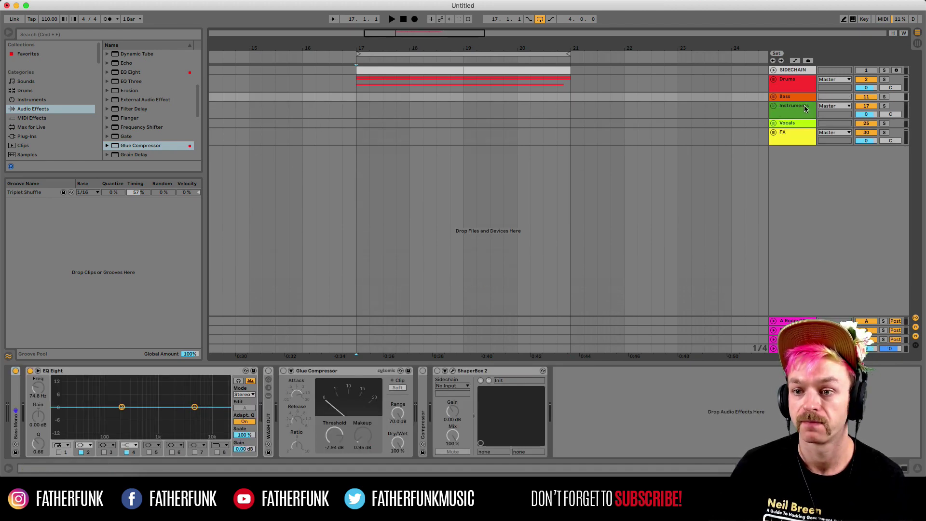
- On the Instruments group, expand and collapse the WASH OUT rack and open and close ShaperBox 2
click(804, 109)
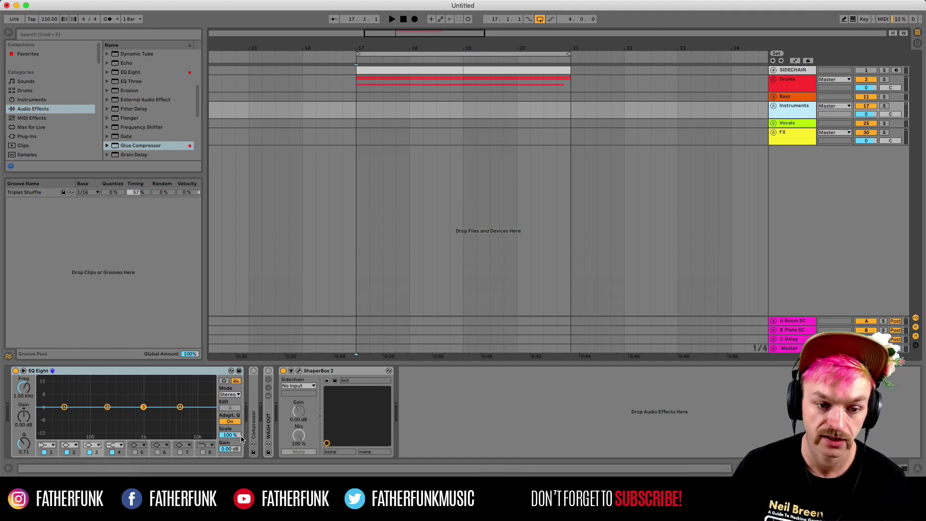
double_click(265, 423)
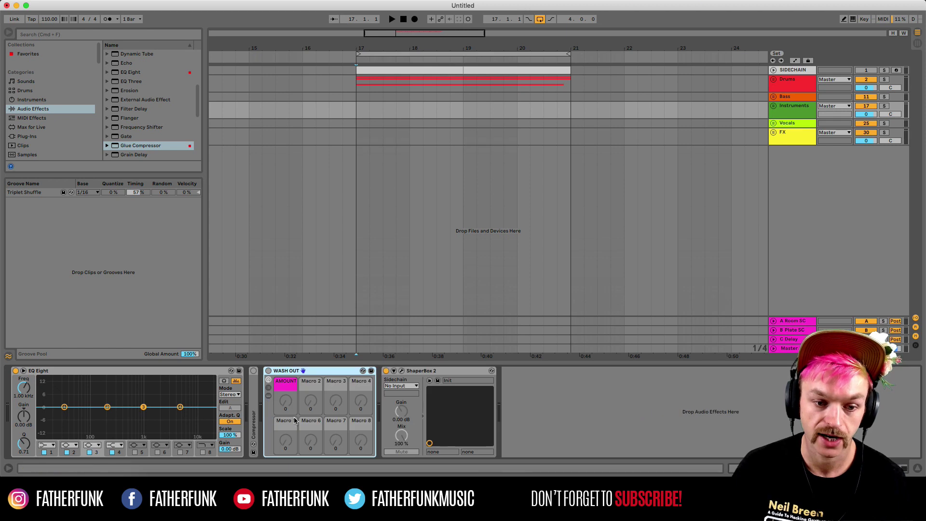
double_click(317, 371)
click(308, 371)
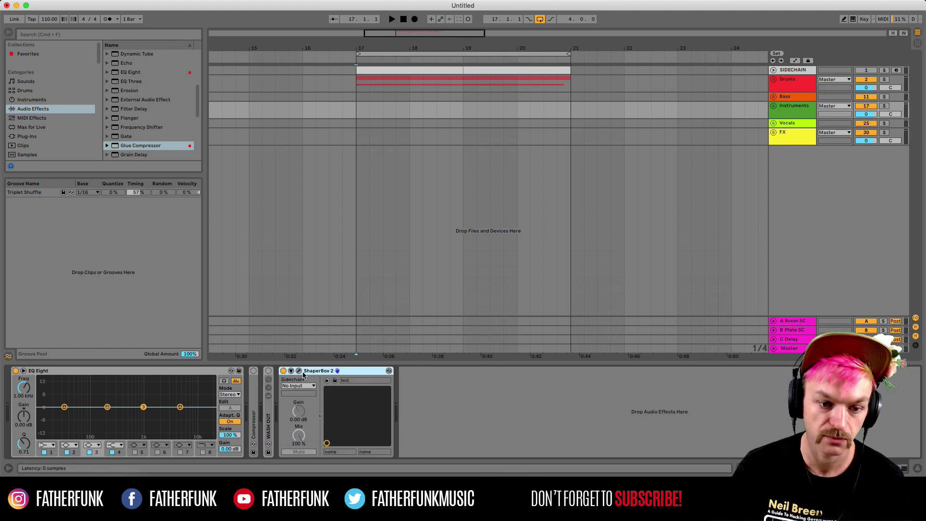
click(299, 371)
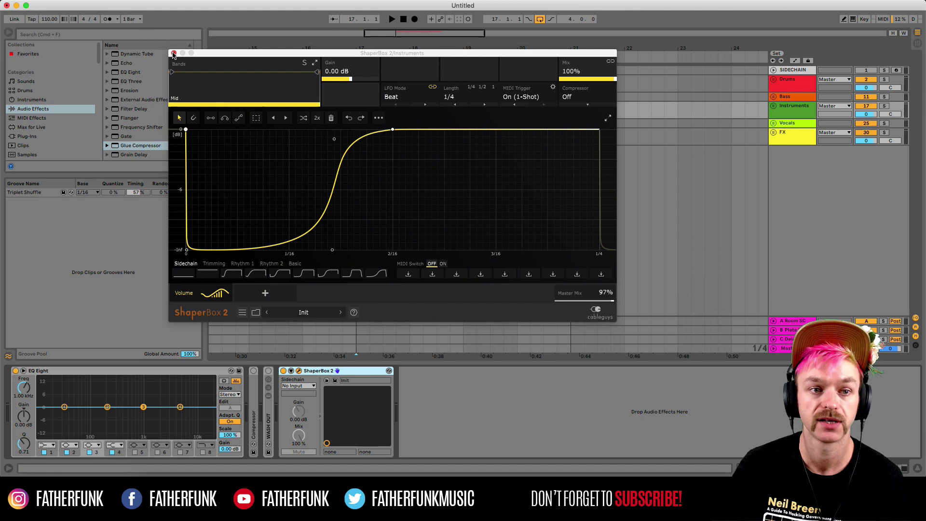
click(174, 53)
- Unfold the Instruments group and inspect Electric Piano's Kontakt Player instrument
click(774, 105)
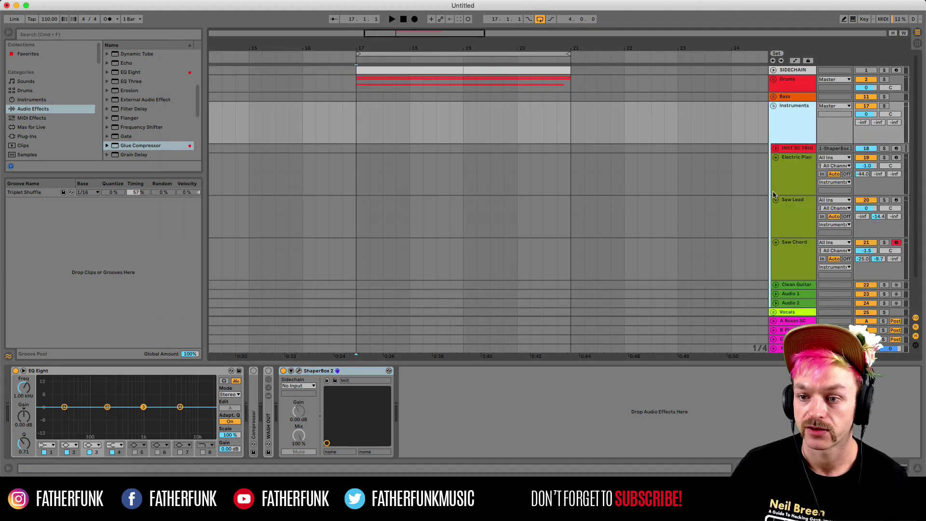
click(775, 158)
click(775, 209)
click(776, 166)
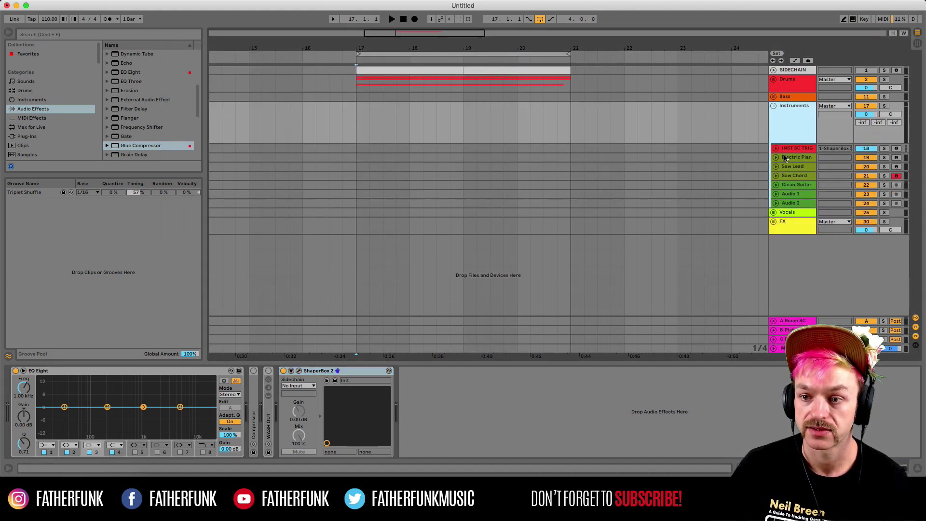
click(775, 158)
click(641, 186)
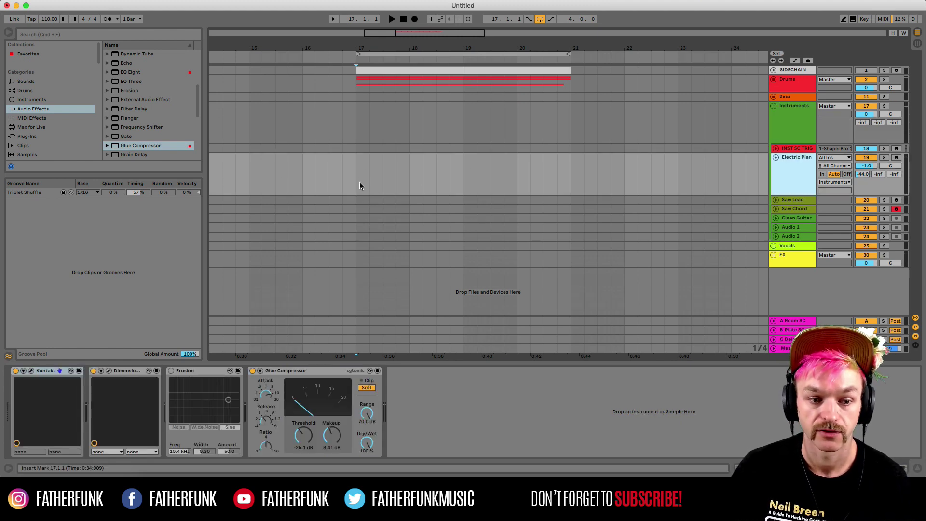
click(31, 370)
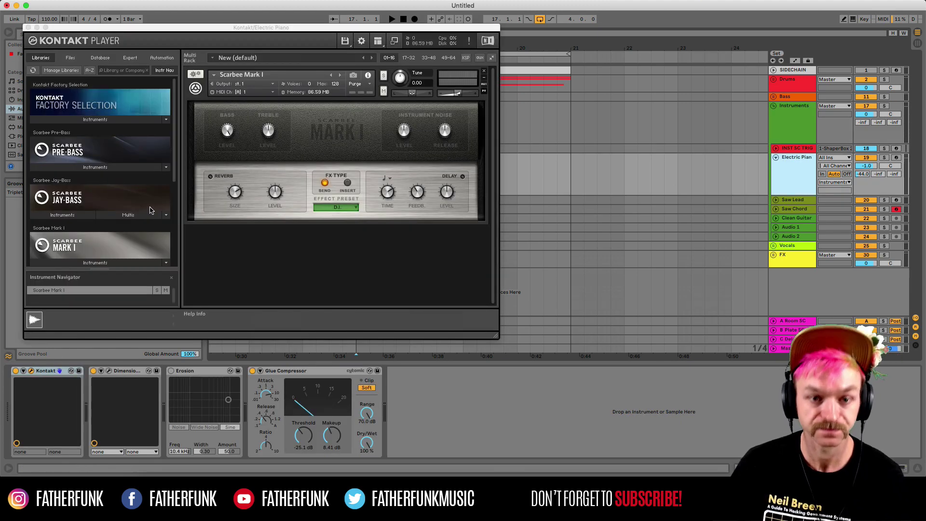
click(28, 27)
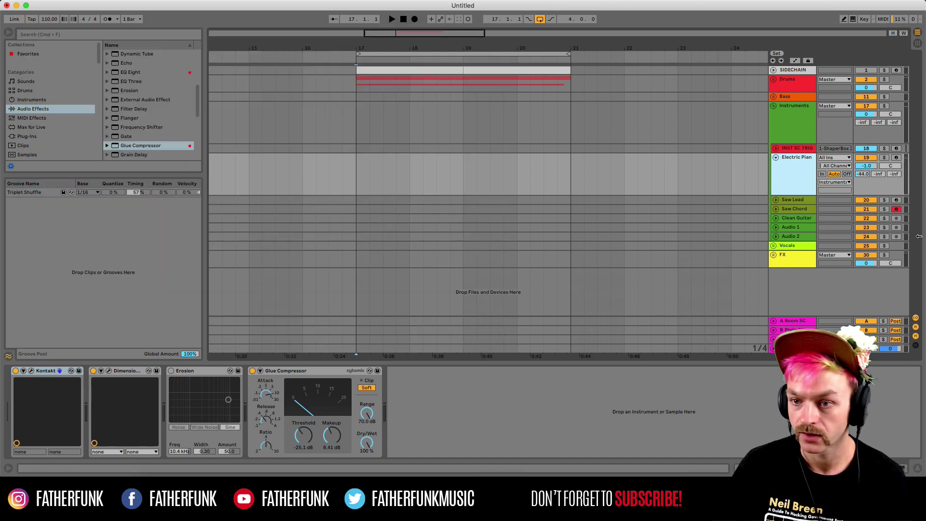
- View the Saw Lead devices, then record-arm the Saw Chord track
click(775, 200)
click(775, 157)
click(792, 189)
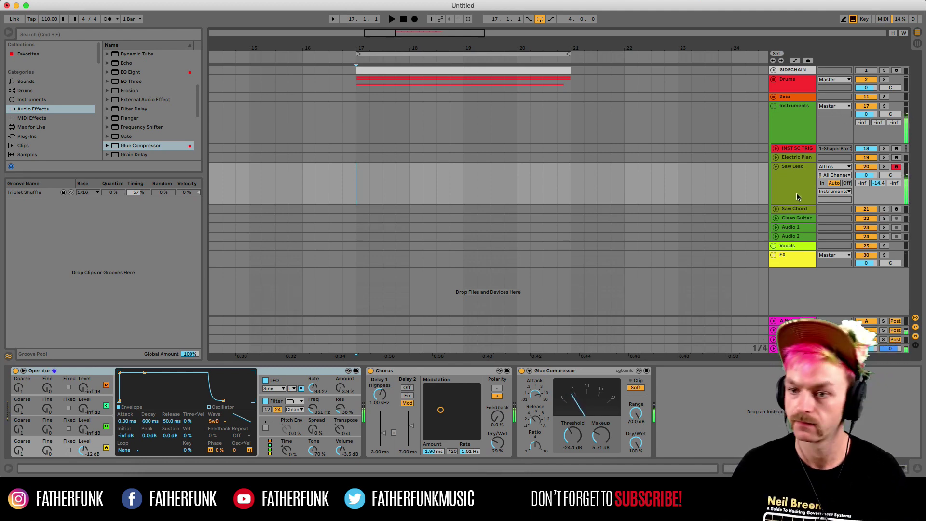
key(Left)
key(Down)
key(Right)
click(883, 178)
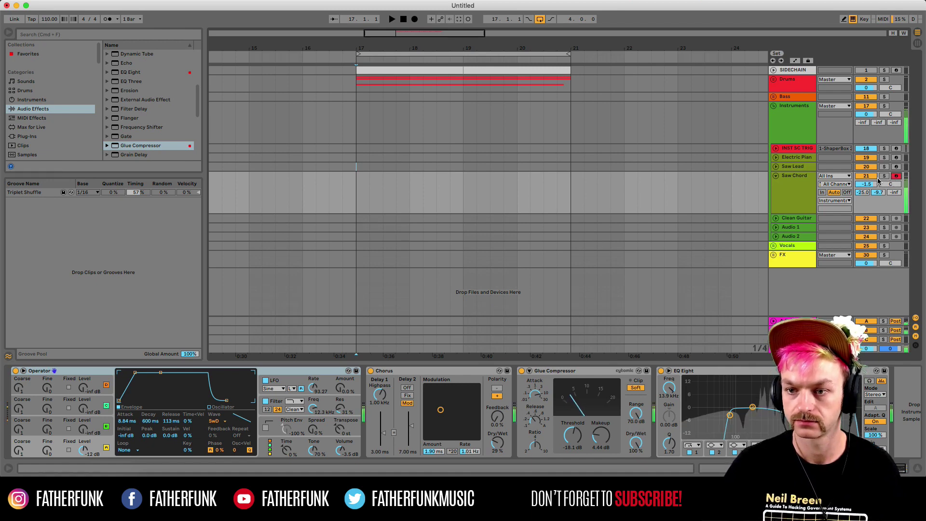
click(776, 176)
- Unfold the Clean Guitar track's CLEAN GTR rack, then select Audio 1
click(792, 185)
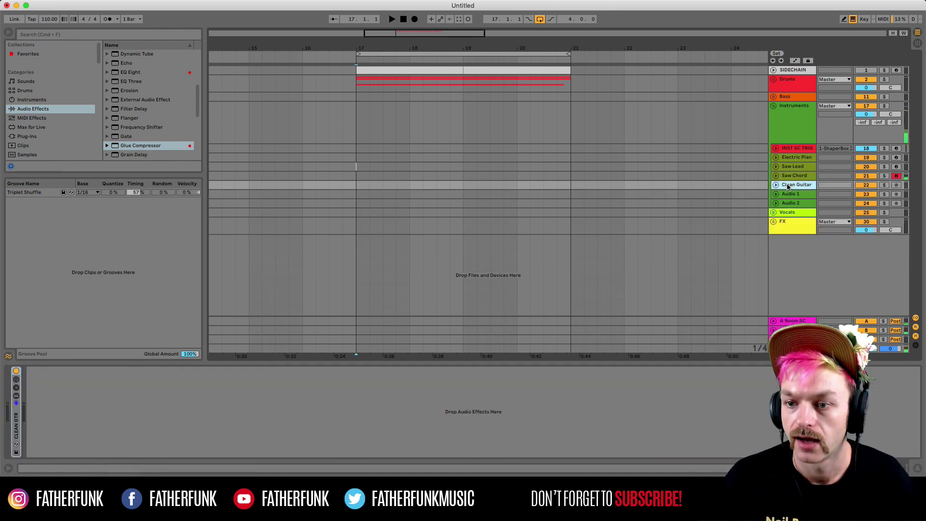
click(776, 186)
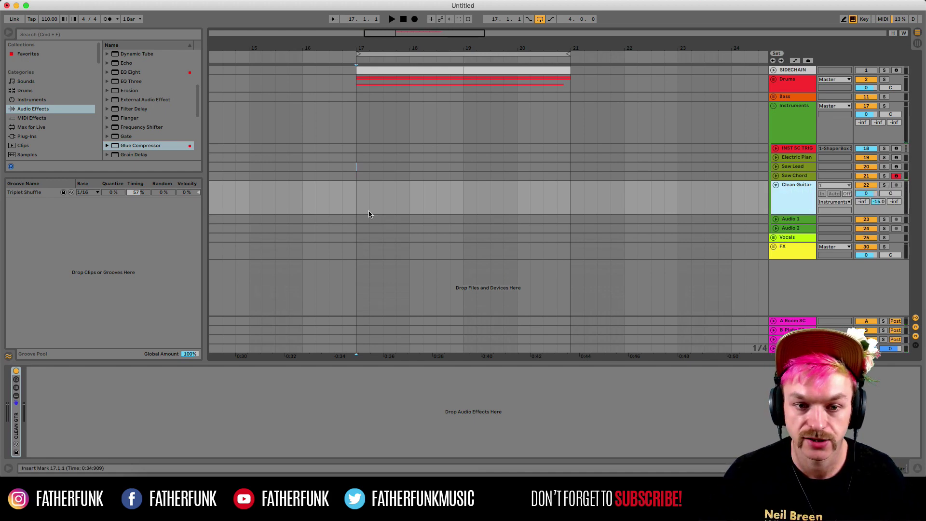
double_click(13, 420)
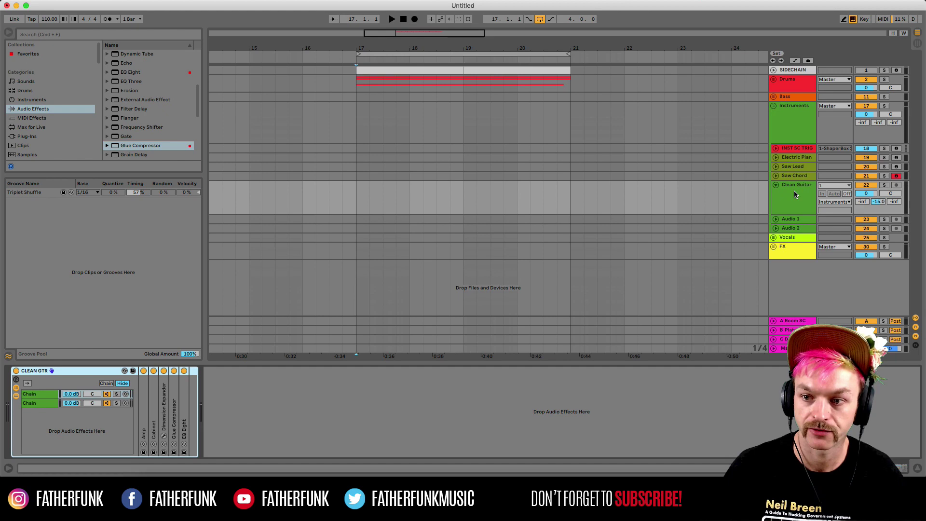
click(776, 186)
click(778, 201)
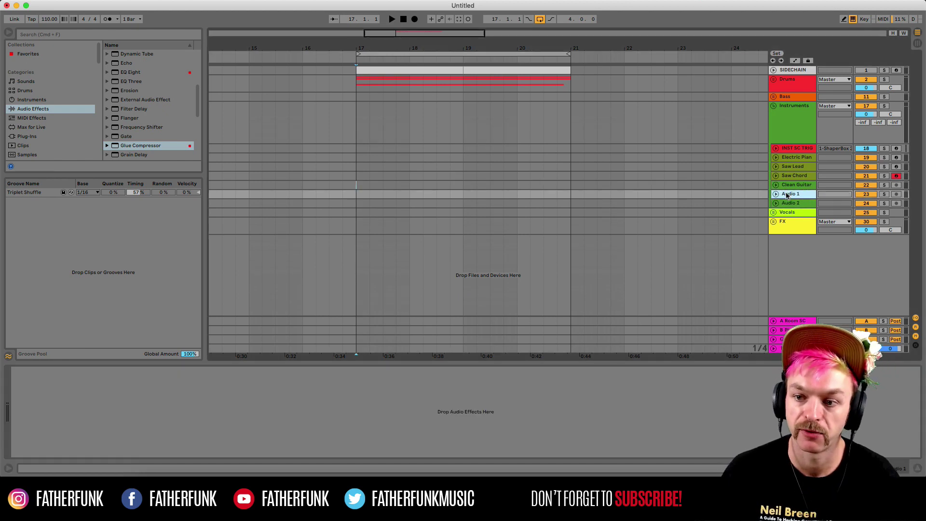
- Unfold the Vocals group and step through Vocal 1–3, ending on Vocal 1
key(Down)
key(Right)
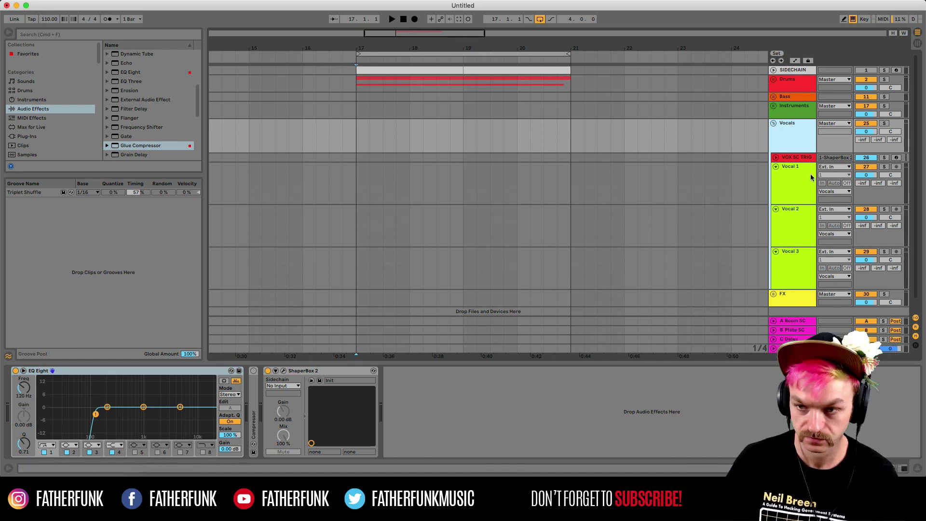
click(783, 179)
key(Down)
key(Down)
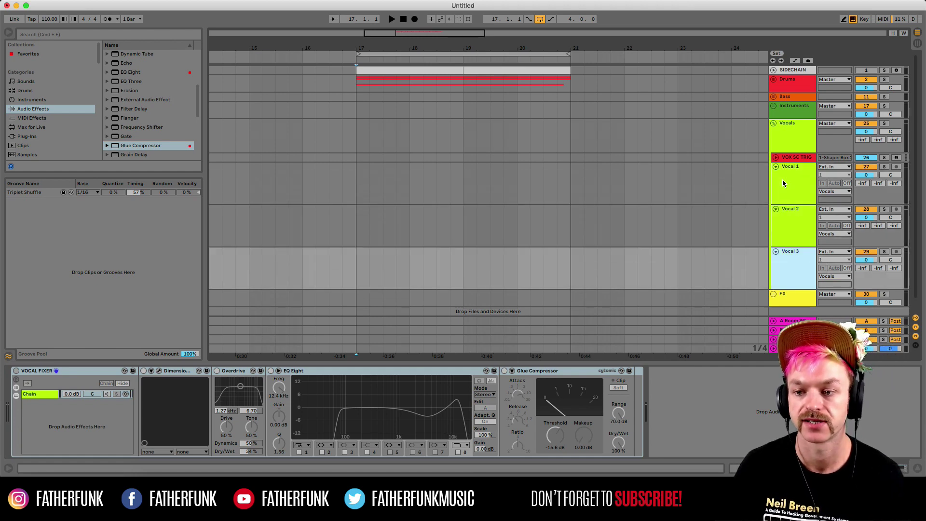
key(Up)
key(Up)
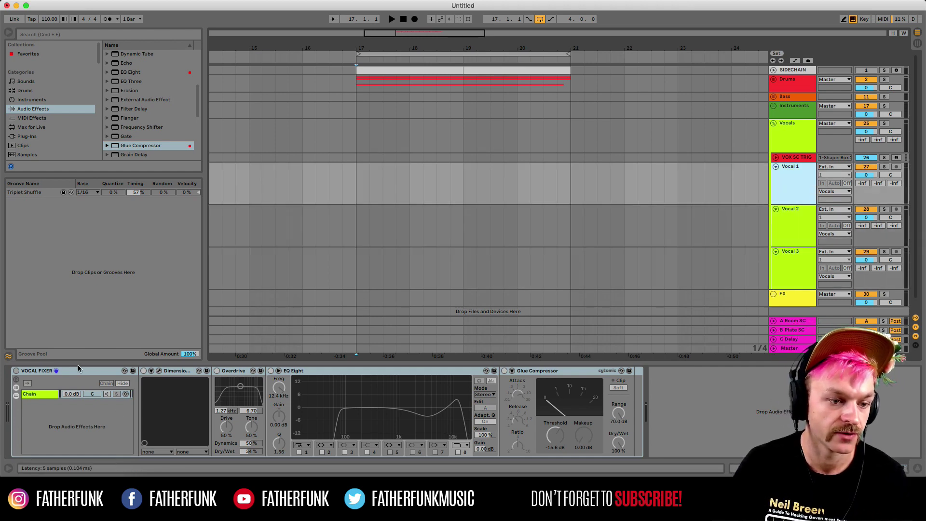
- Switch on Vocal 1's VOCAL FIXER rack and inspect its EQ Eight and neighbouring device
click(16, 370)
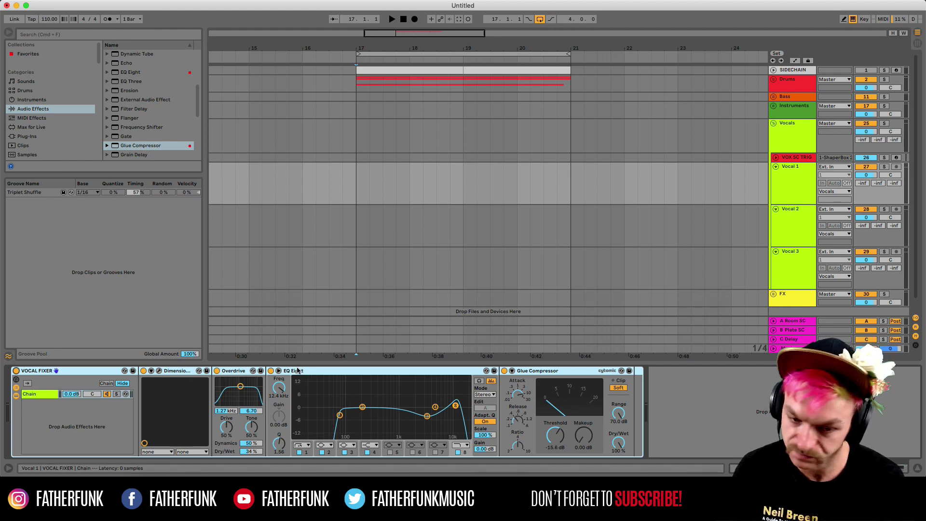
click(371, 372)
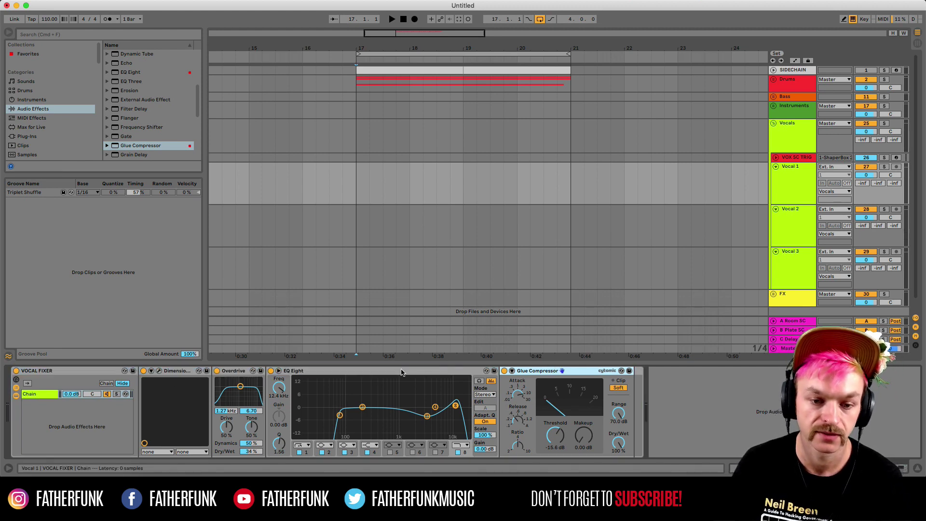
click(175, 371)
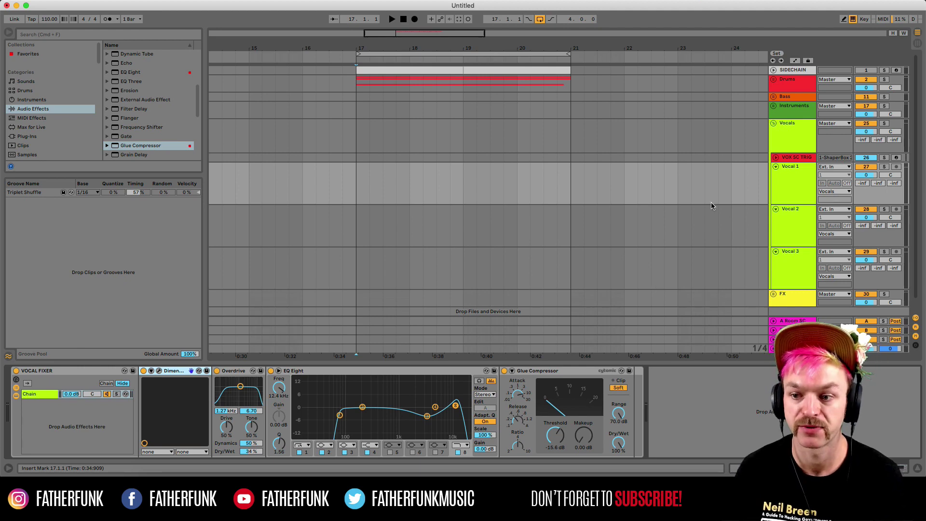
- Unfold the FX group and audition the soloed SC Sweep clip 110_SidechainSweep_01_SP
click(774, 123)
click(773, 132)
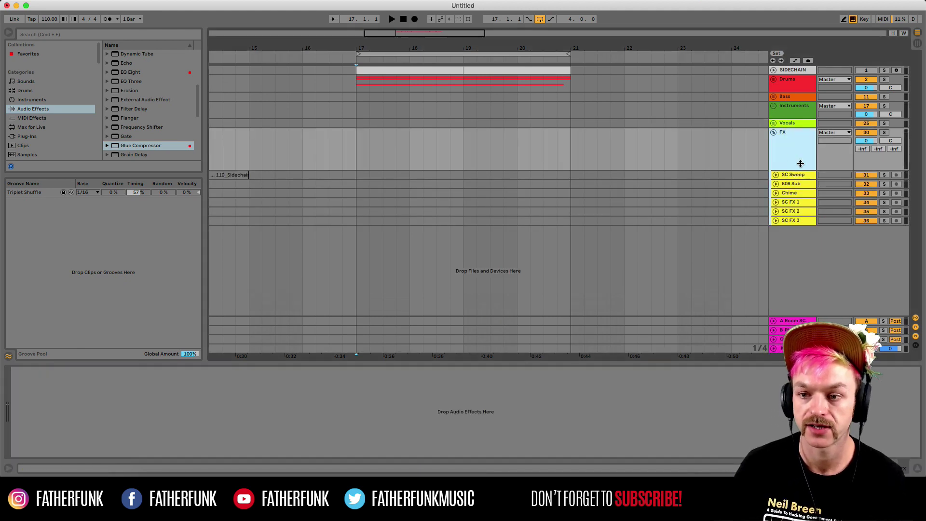
key(minus)
key(minus)
click(409, 175)
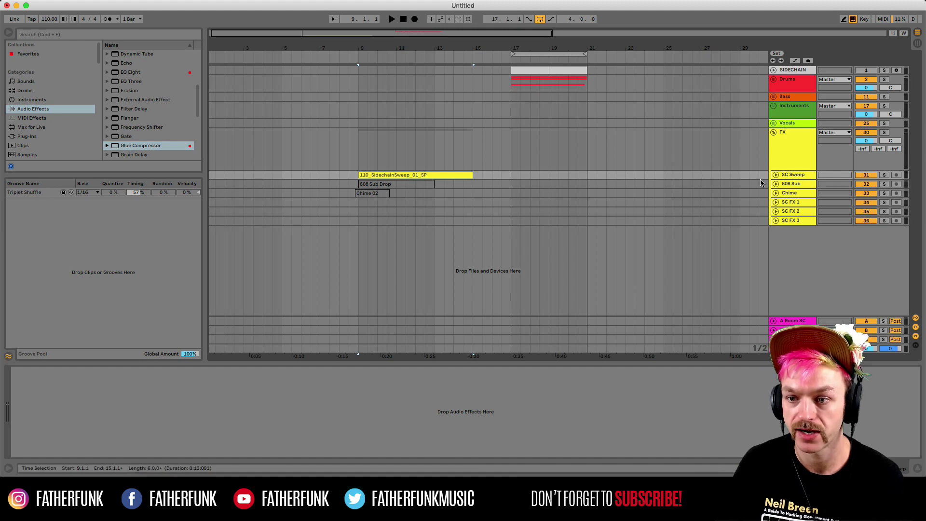
click(776, 174)
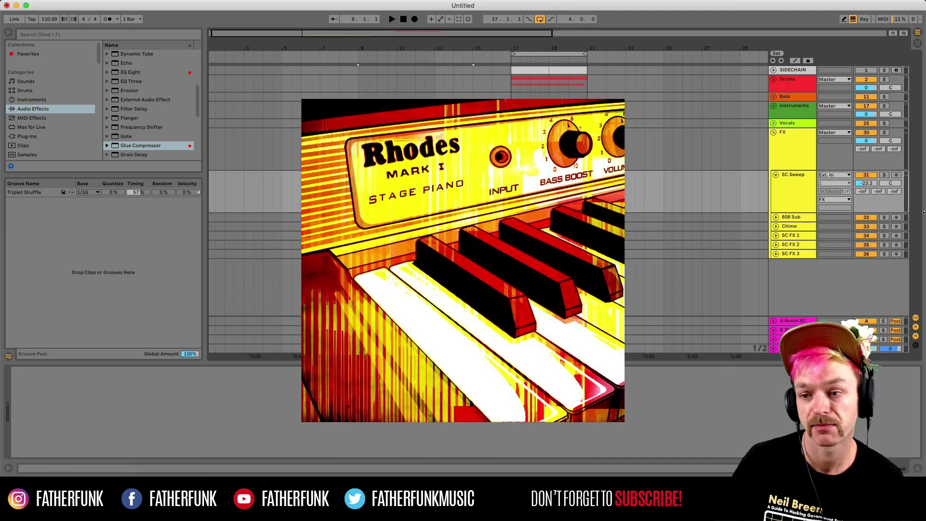
click(885, 175)
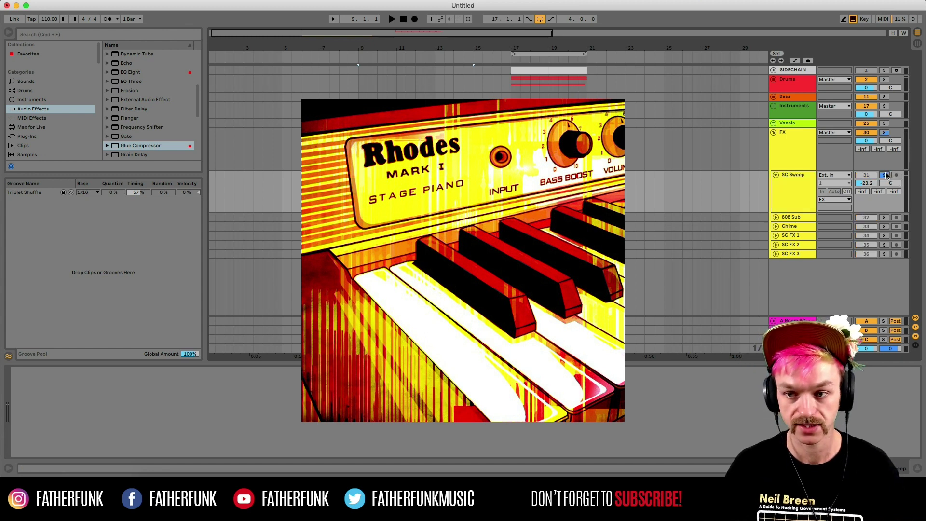
key(space)
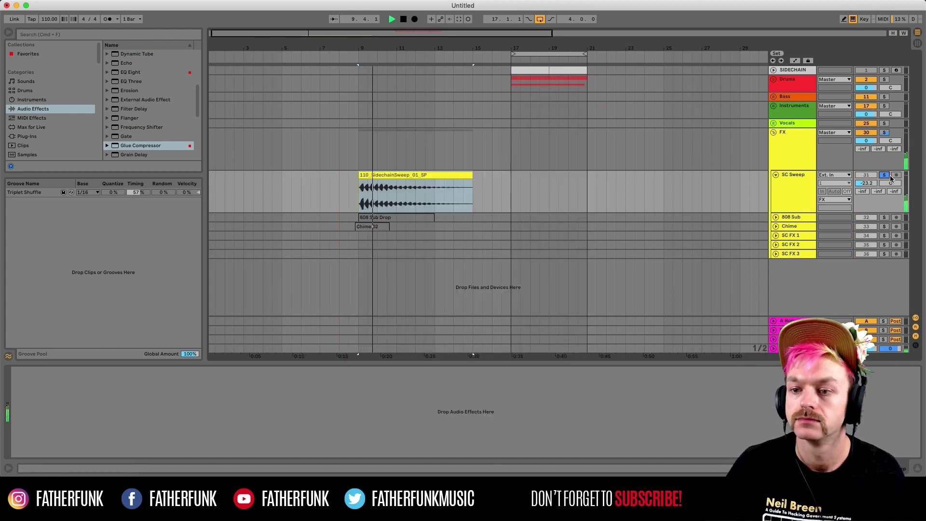
key(space)
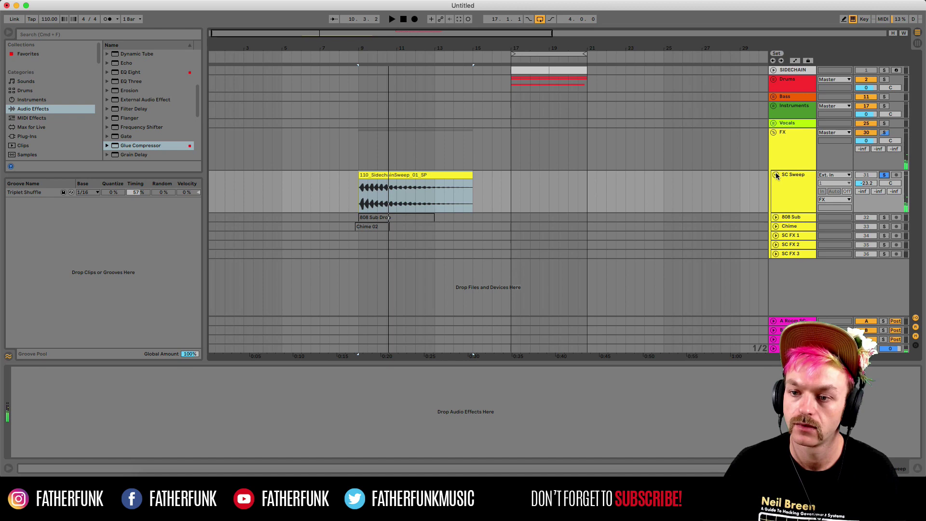
- Solo the 808 Sub track and play its 808 Sub Drop clip
click(776, 175)
click(364, 185)
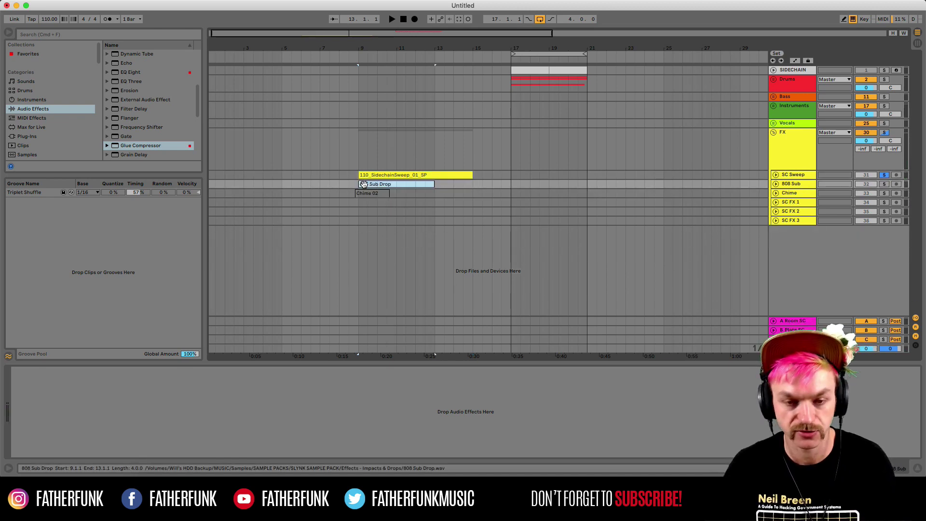
click(884, 183)
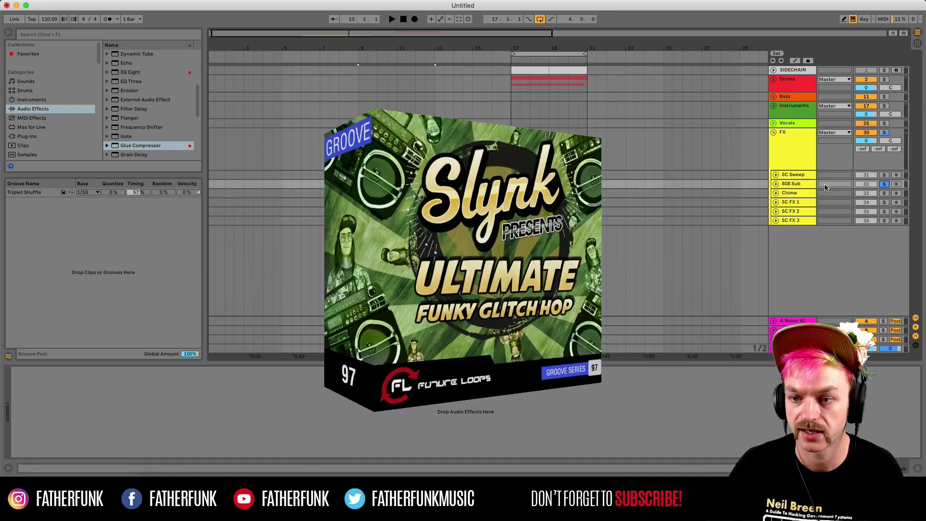
click(776, 185)
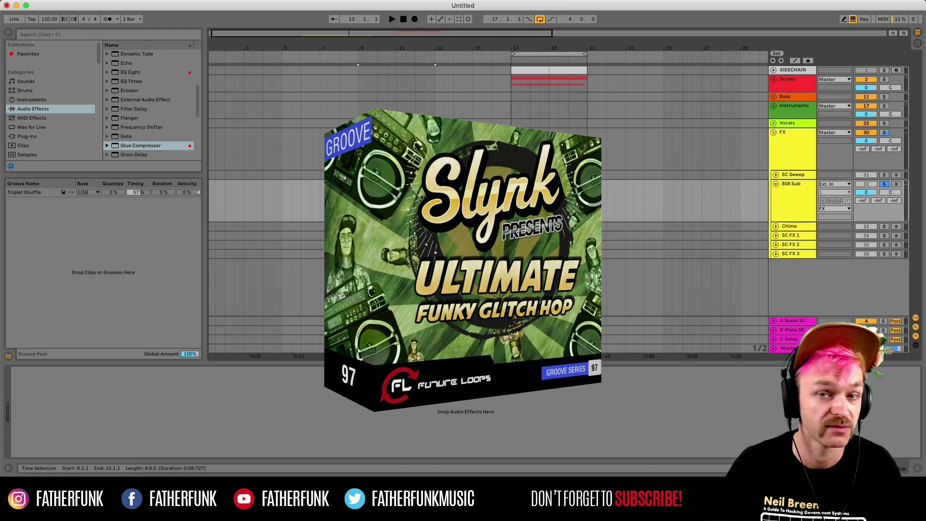
key(space)
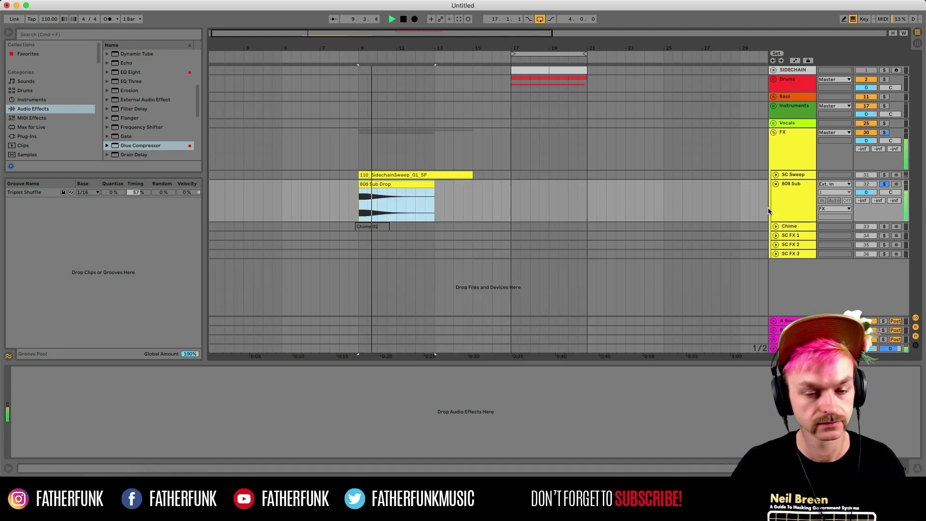
- Solo the Chime track and play its Chime 02 clip
click(775, 226)
click(884, 226)
key(space)
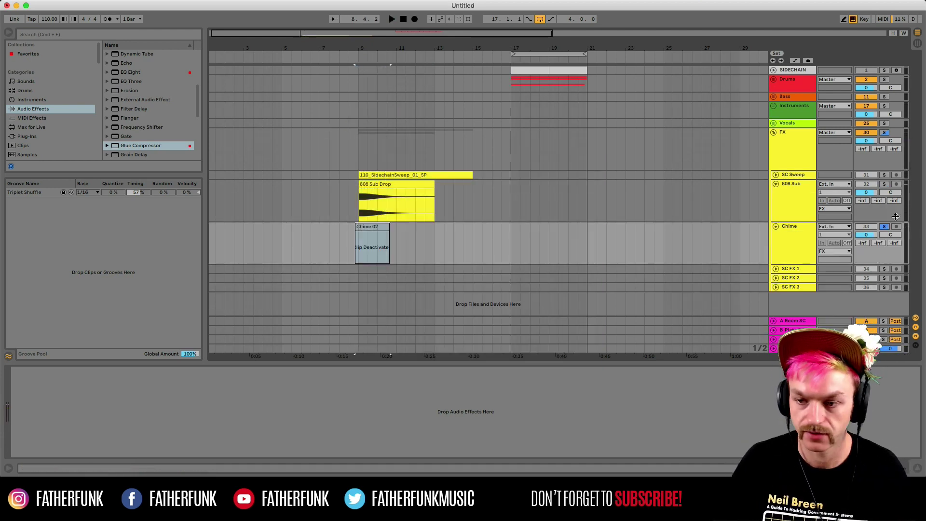
click(377, 227)
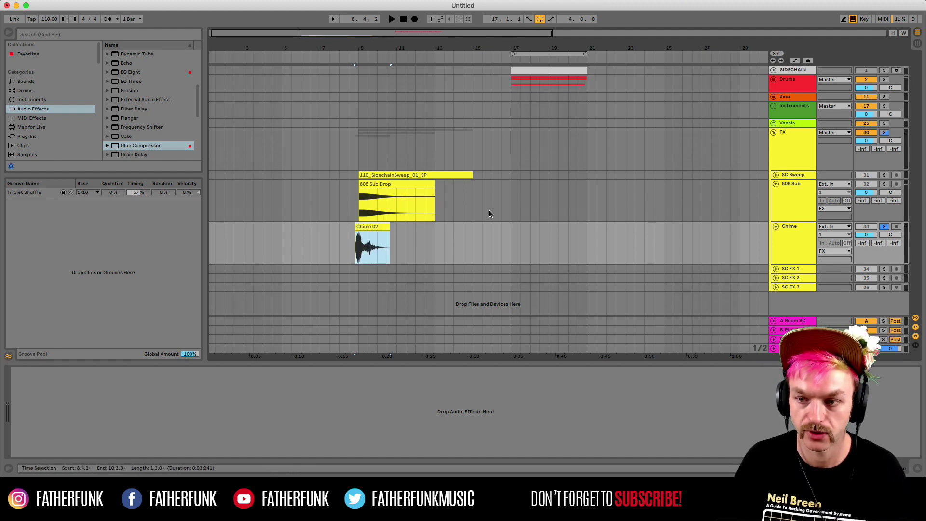
key(space)
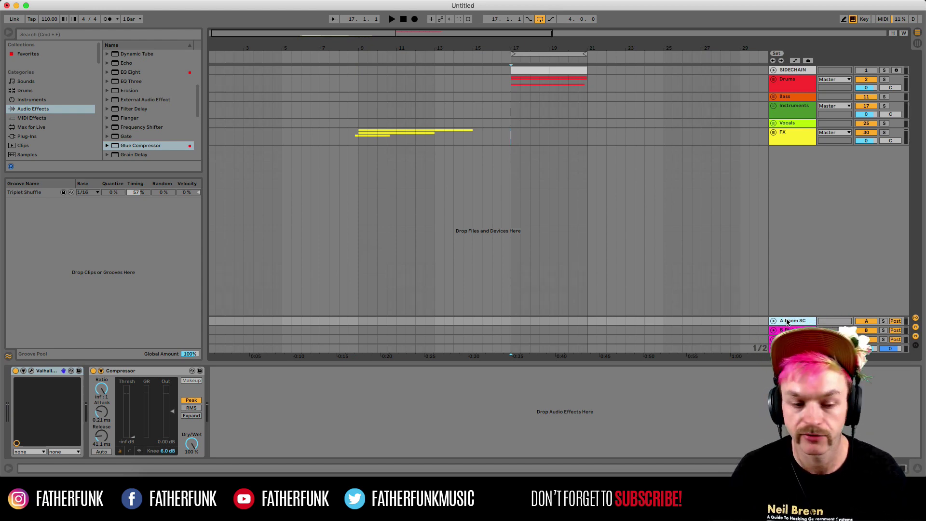
- Open the A Room SC return's ValhallaRoom reverb window, move it aside and close it
click(31, 371)
click(195, 30)
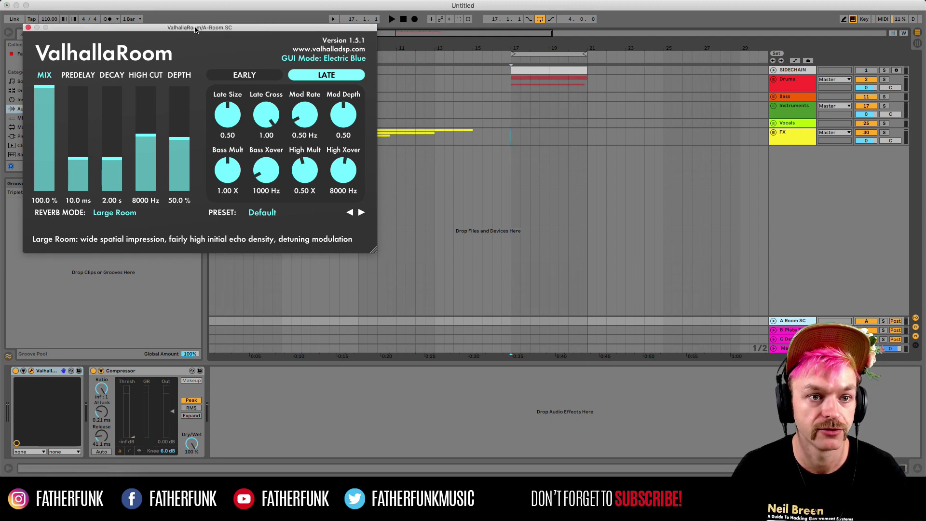
drag(196, 30, 327, 44)
click(159, 43)
- Inspect B Plate SC's Rev PLATE-140 window and C Delay's Delay, then return to A Room SC
key(Down)
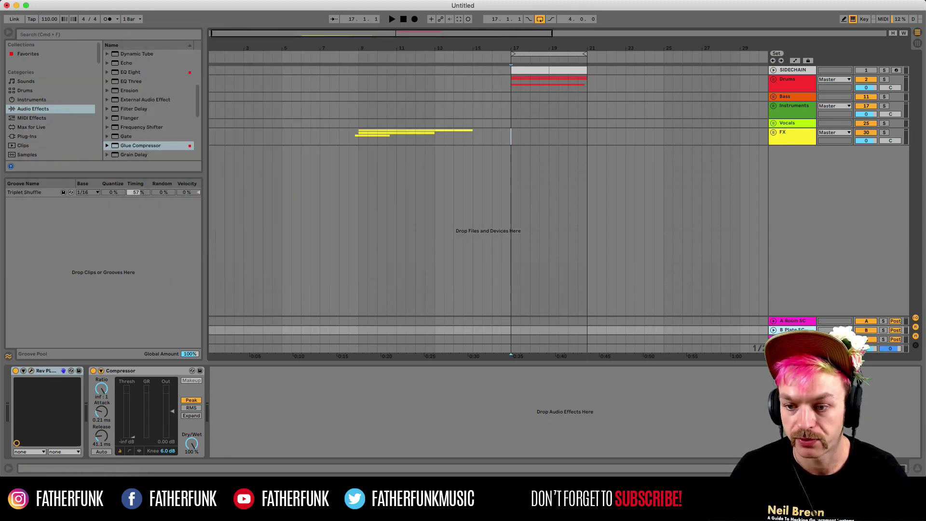
click(31, 370)
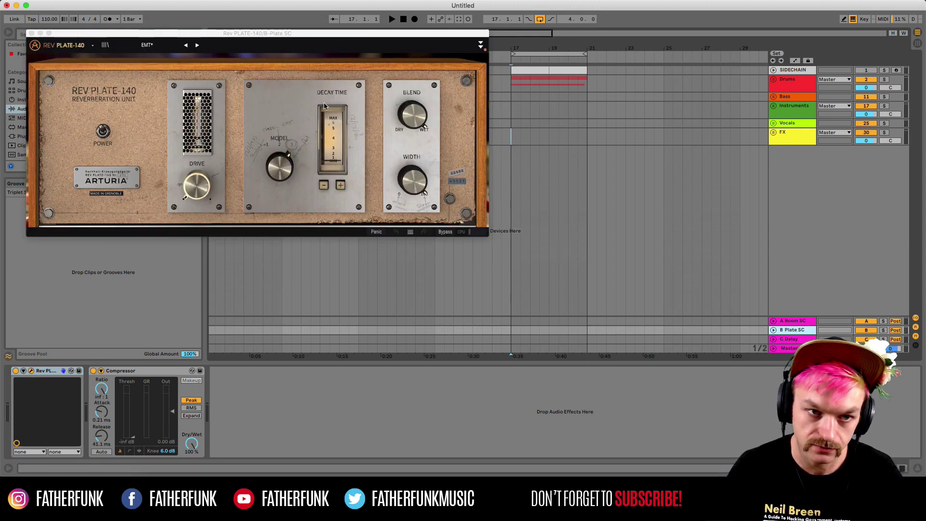
drag(278, 30, 439, 71)
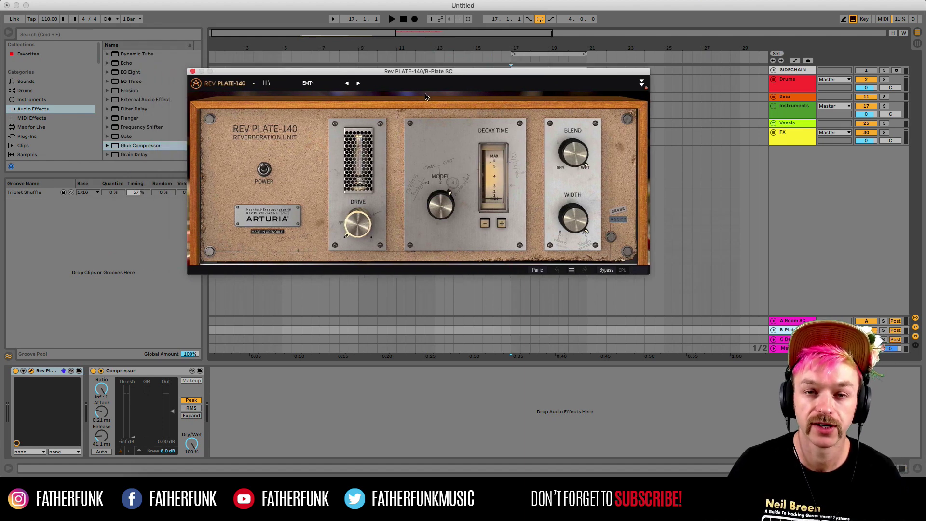
click(192, 71)
click(789, 339)
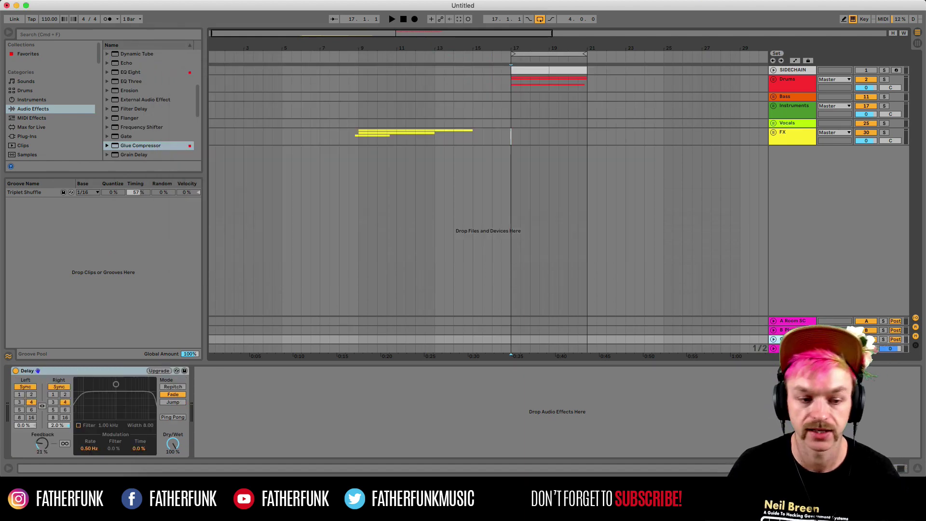
click(795, 321)
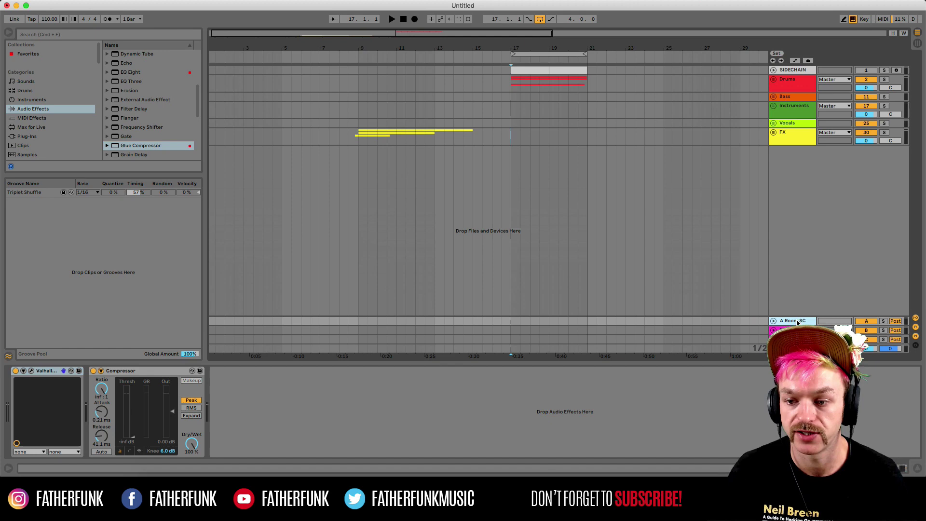
- On the Master's Mastering Chain rack, expand and collapse the HP Side Channel EQ and EQ Eight
click(788, 348)
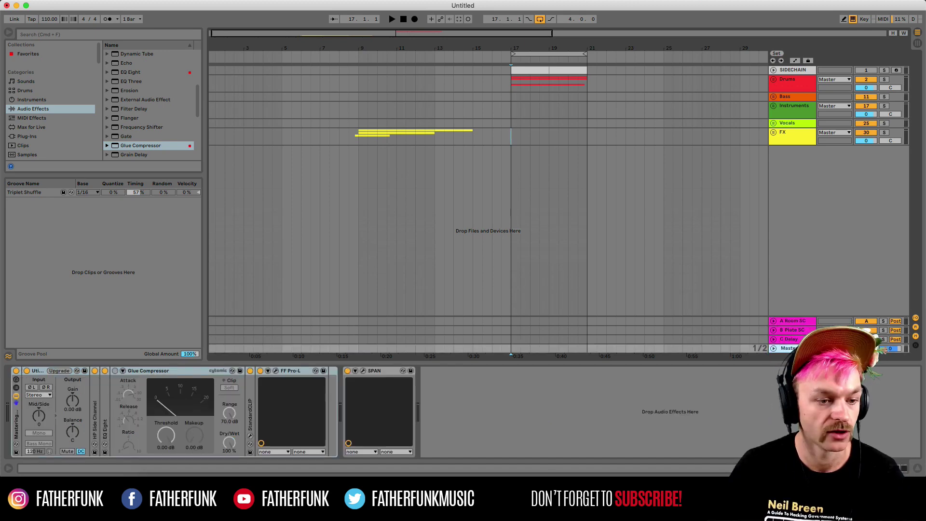
click(16, 387)
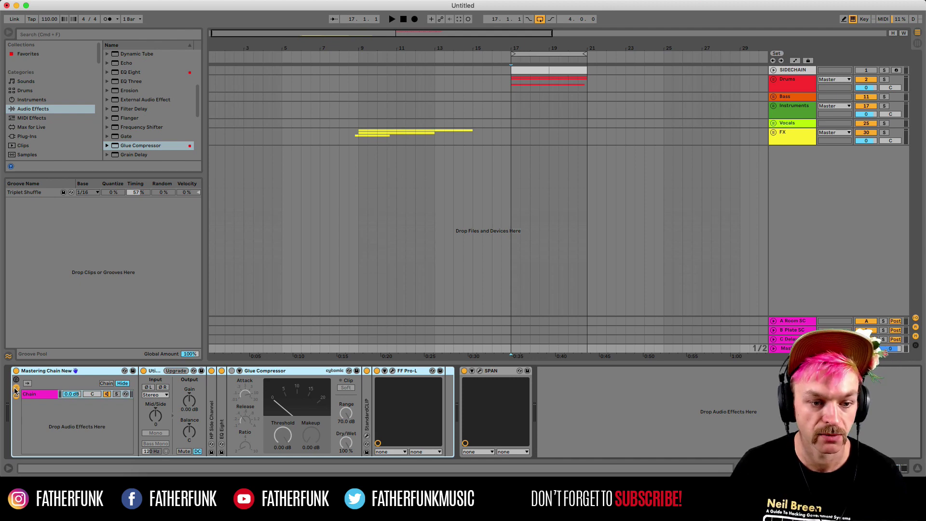
click(16, 390)
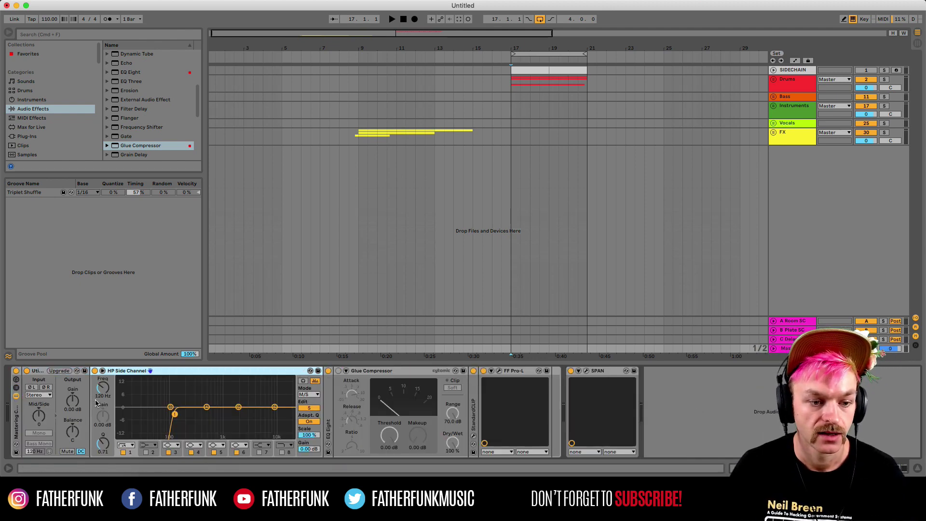
double_click(98, 404)
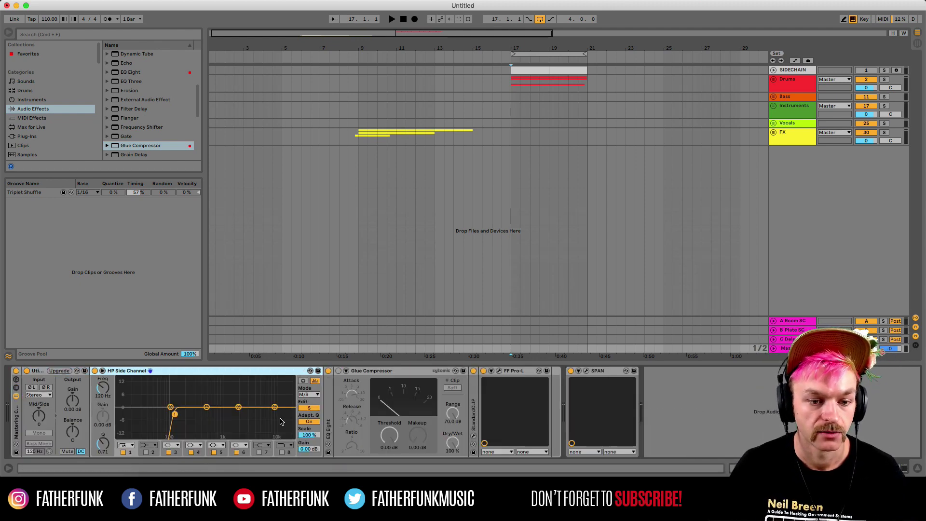
double_click(217, 371)
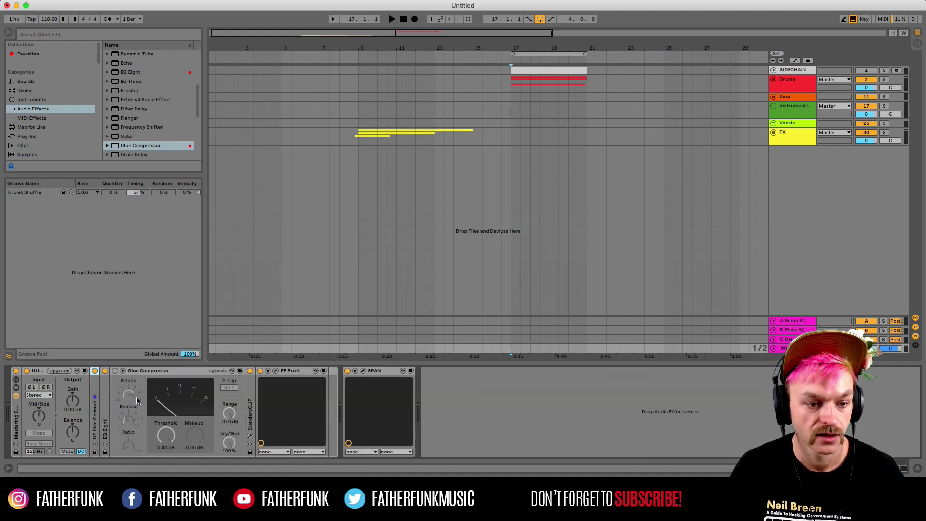
double_click(108, 395)
double_click(243, 372)
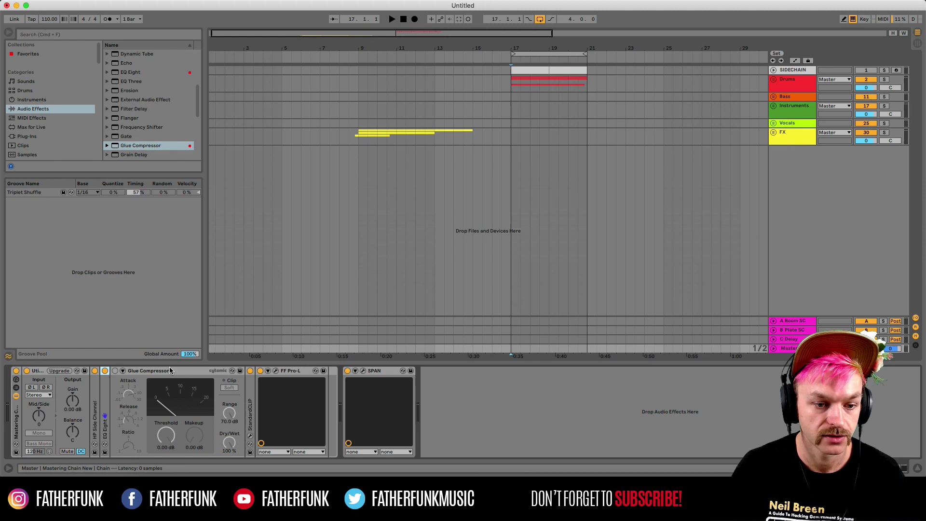
- Open and close the StandardCLIP, FF Pro-L and SPAN plug-in windows
click(250, 435)
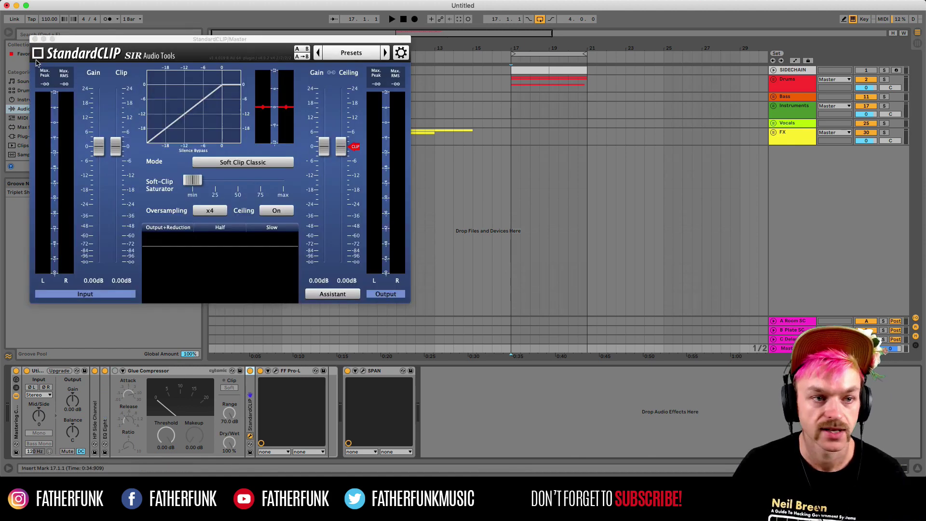
click(268, 409)
click(275, 371)
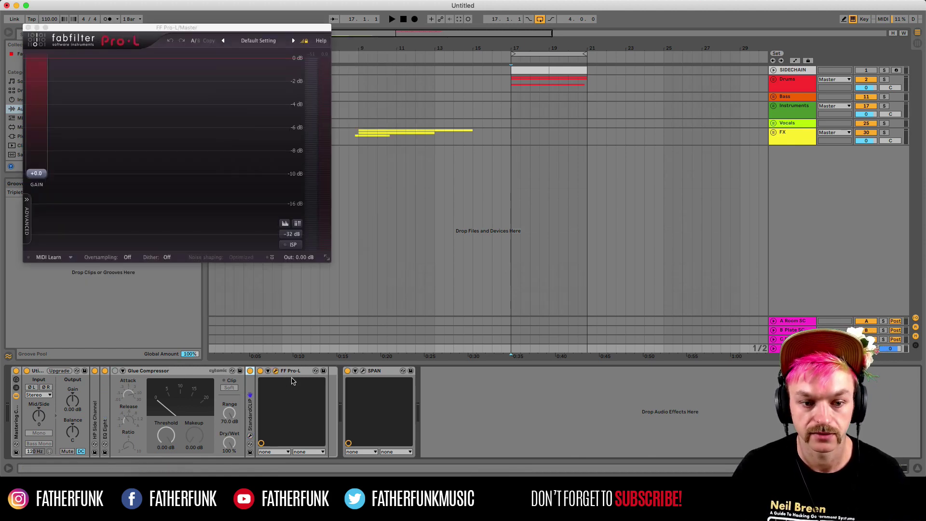
drag(250, 29, 400, 82)
click(178, 80)
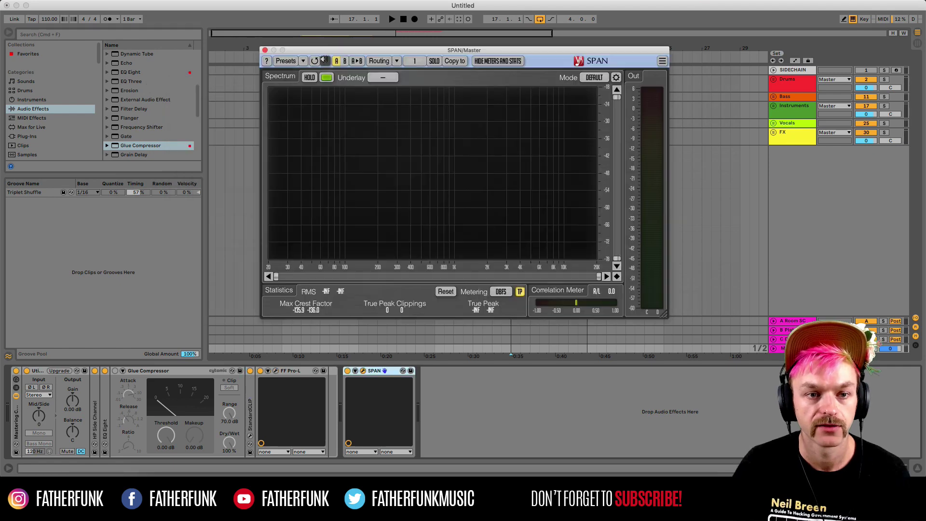
click(266, 50)
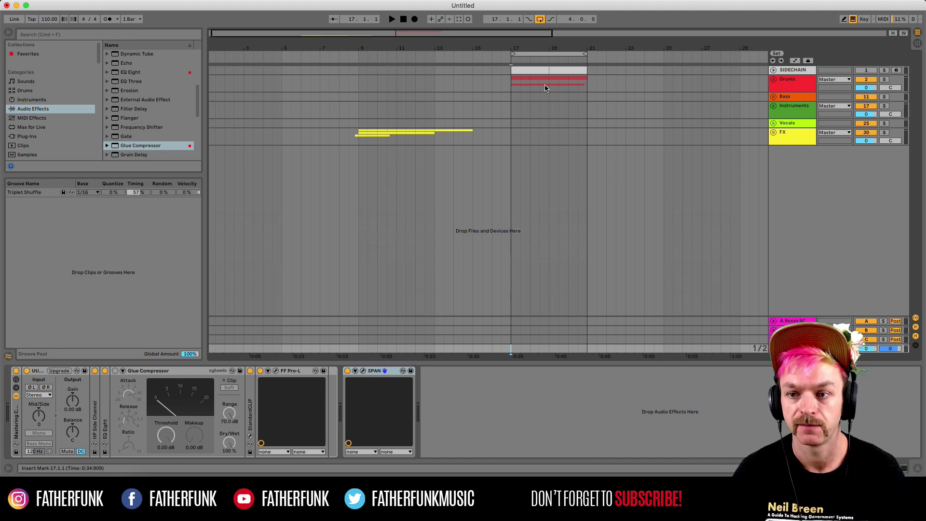
- Show the Drums group's EQ Eight and Glue Compressor (threshold -11.1 dB) and zoom the arrangement out
click(514, 87)
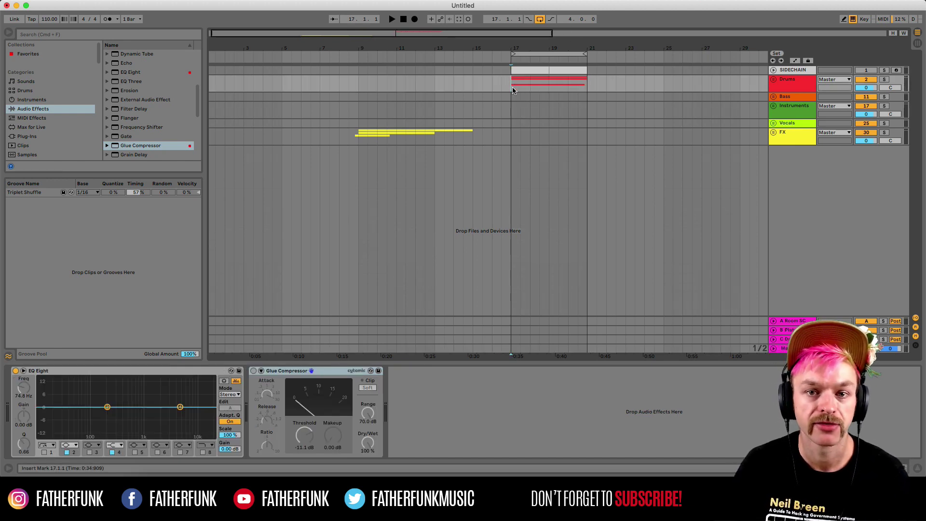
drag(544, 62, 544, 56)
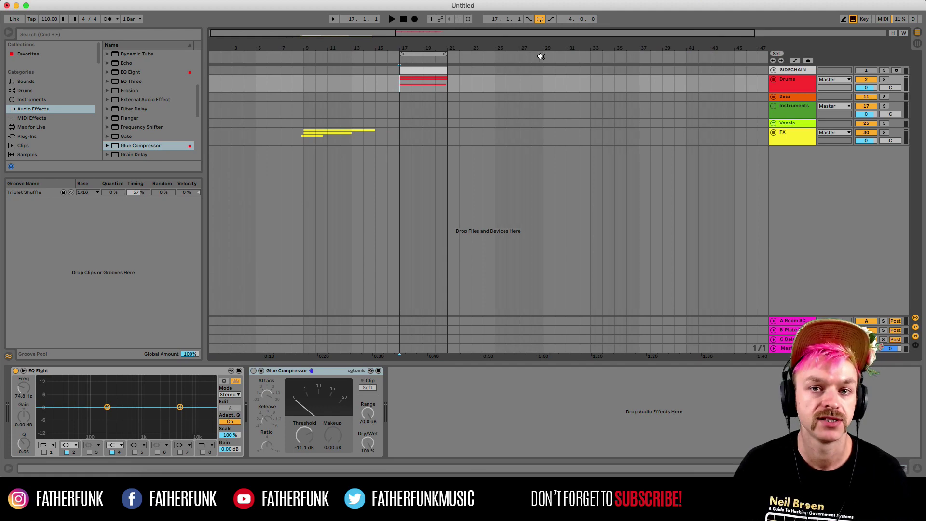